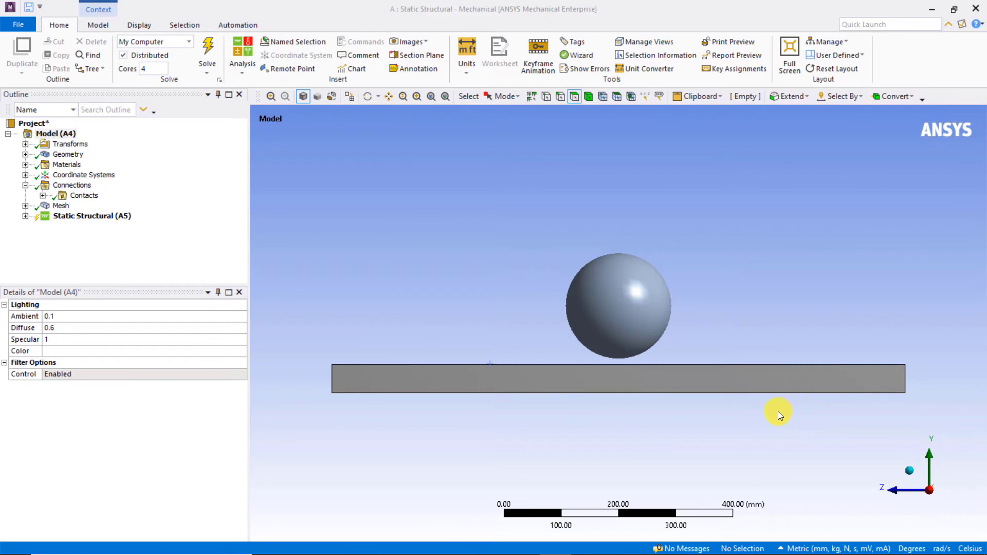
Zoom in on the ball and wall, then review the wall's fixed support
drag(308, 235, 939, 426)
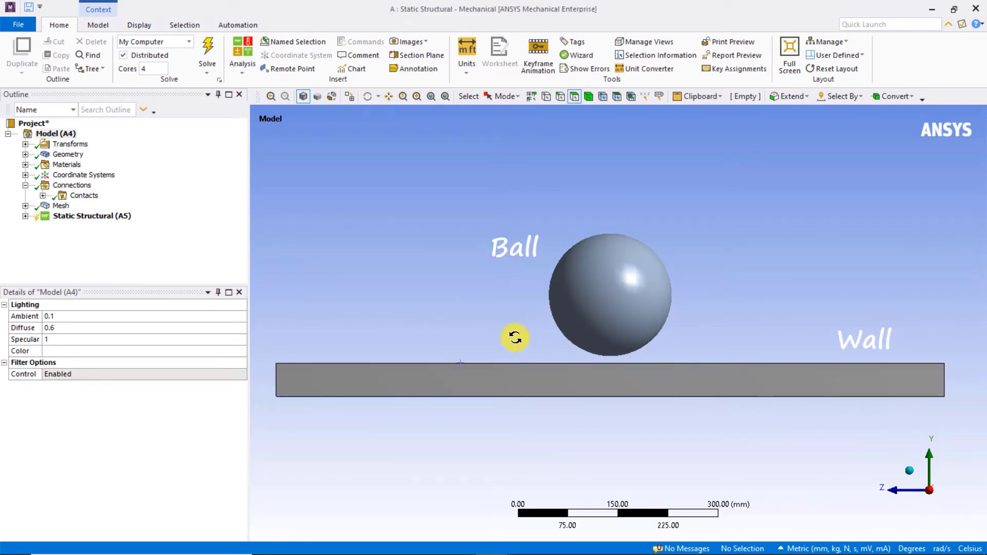
drag(516, 339, 520, 344)
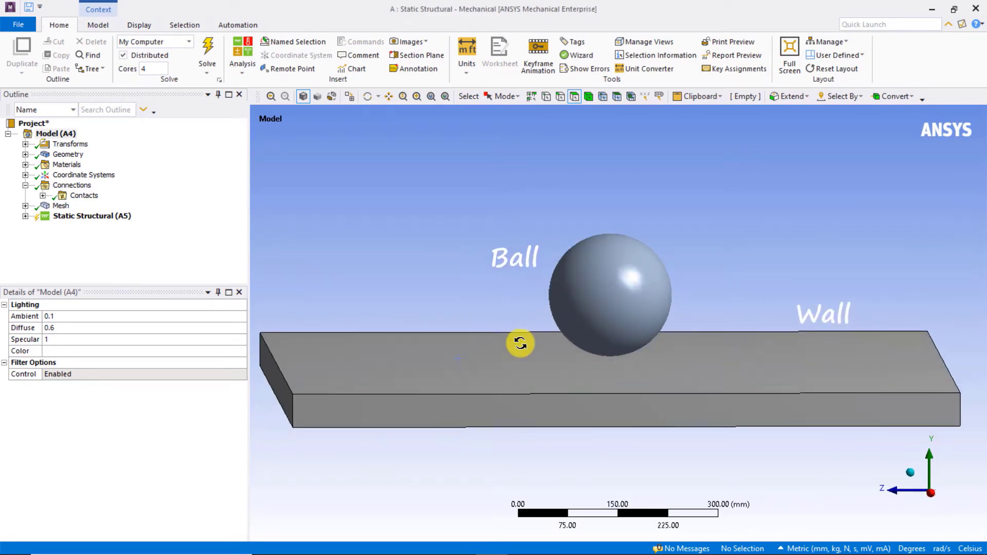
click(932, 492)
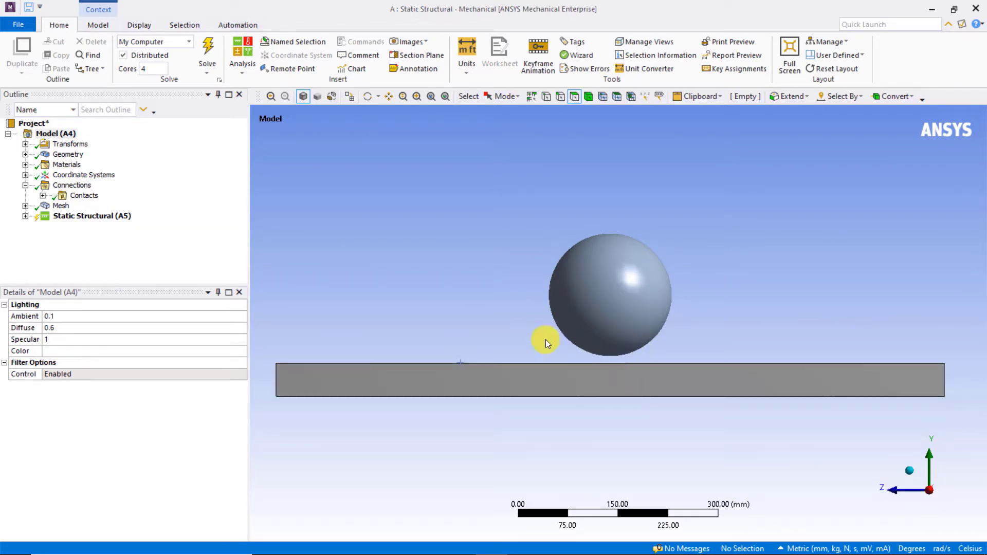
click(25, 216)
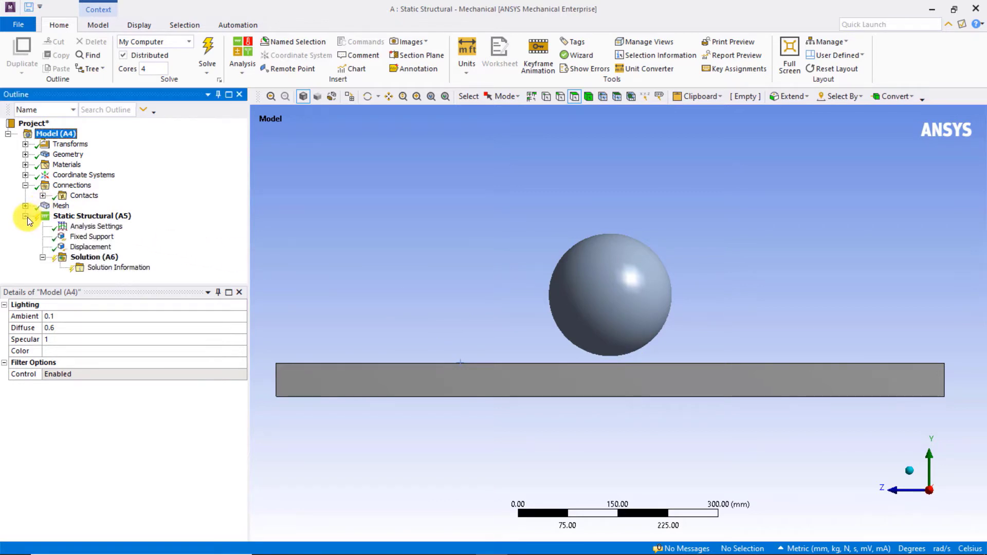
click(85, 236)
middle_drag(355, 255, 365, 266)
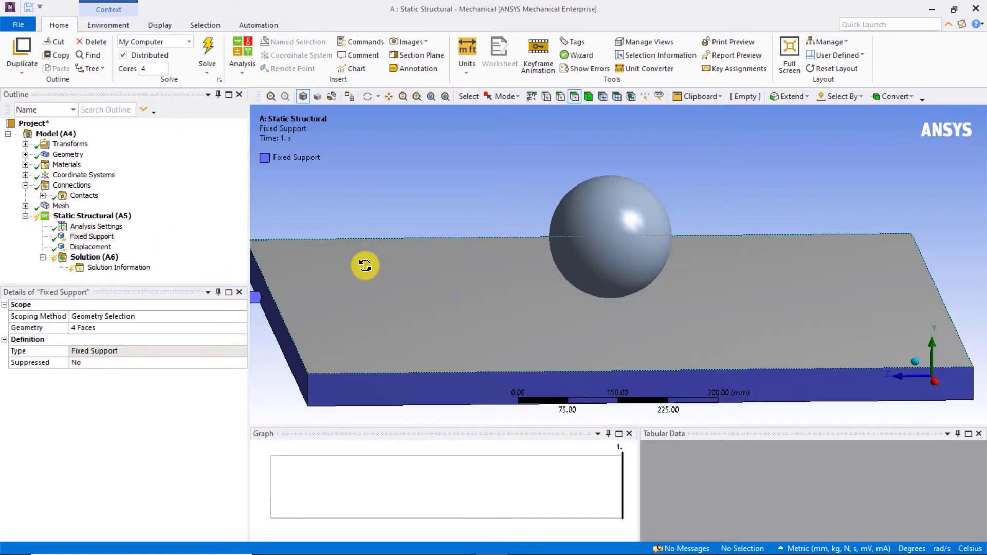
scroll(364, 265, down, 2)
Inspect the ball's −50 mm downward displacement from a side view and expand the contacts list
click(90, 247)
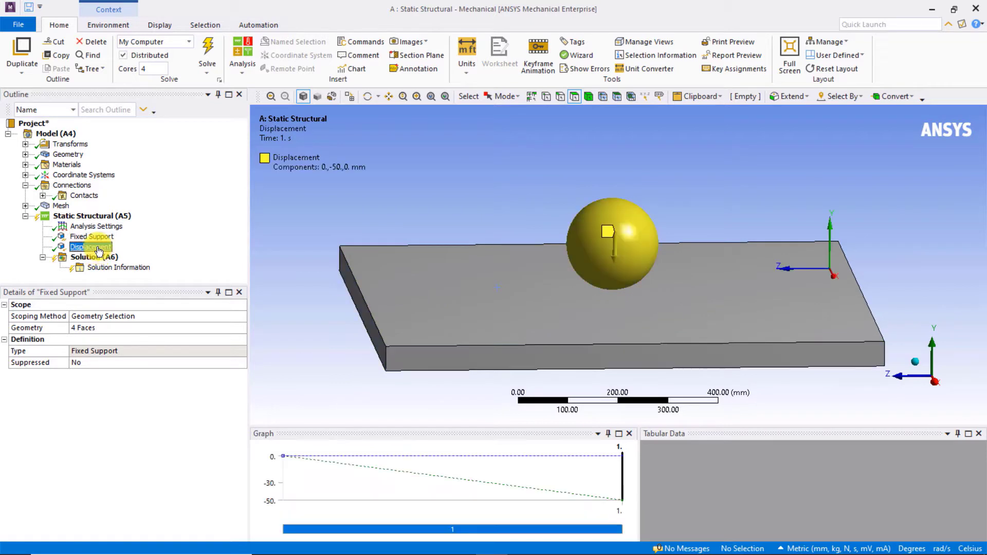
middle_drag(477, 200, 462, 187)
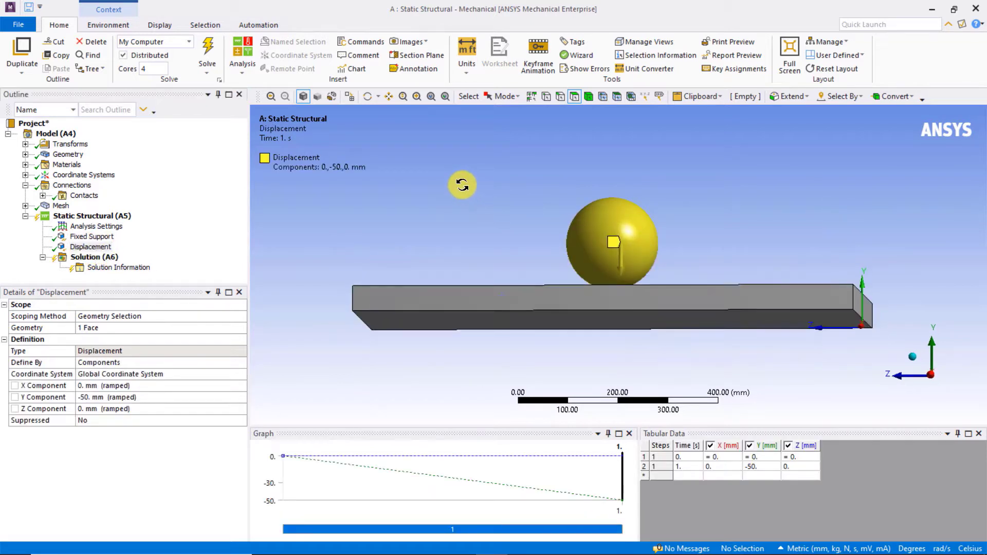
click(934, 377)
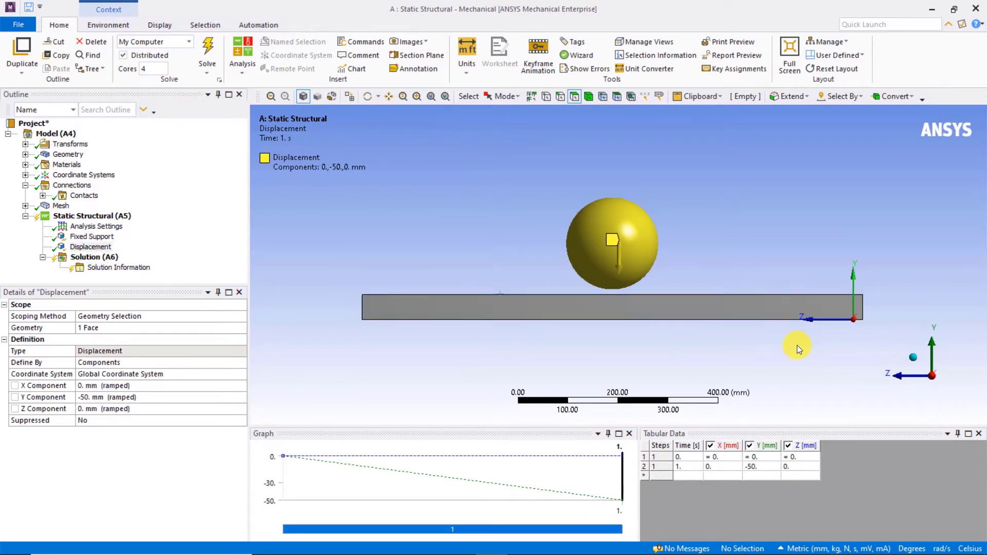
drag(705, 313, 705, 312)
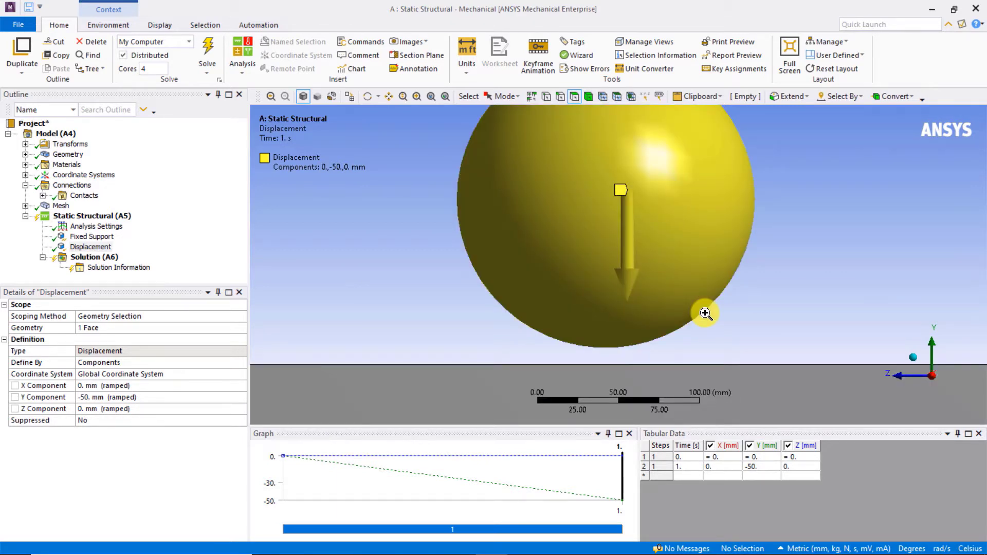
scroll(704, 313, down, 2)
scroll(705, 312, down, 2)
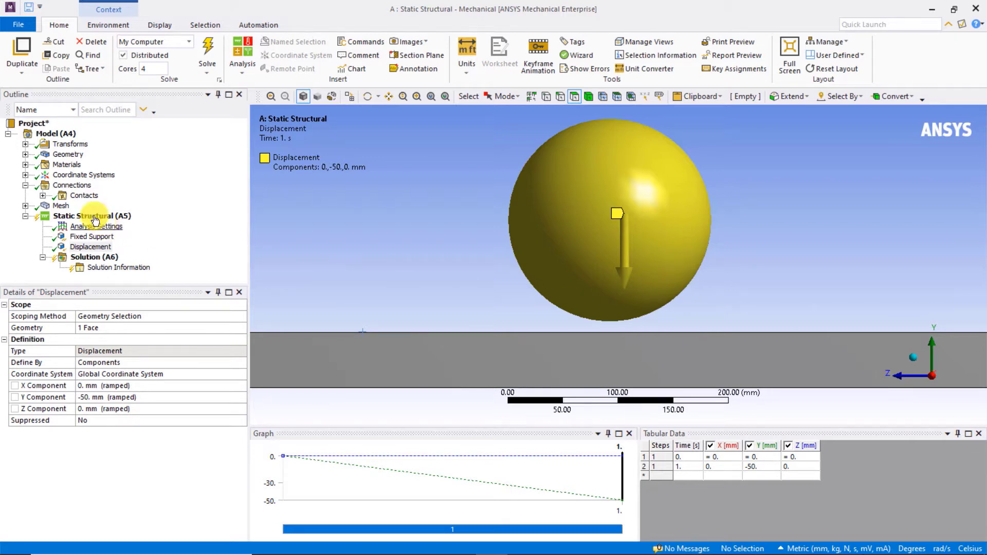
click(43, 195)
Open the frictionless ball-to-wall contact's details and check the model's mesh
click(128, 207)
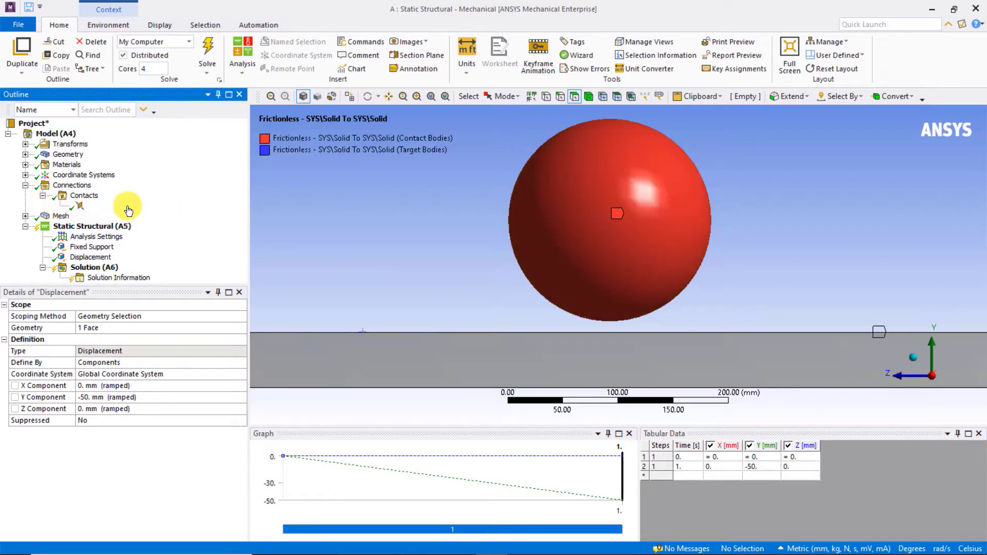
scroll(240, 383, down, 2)
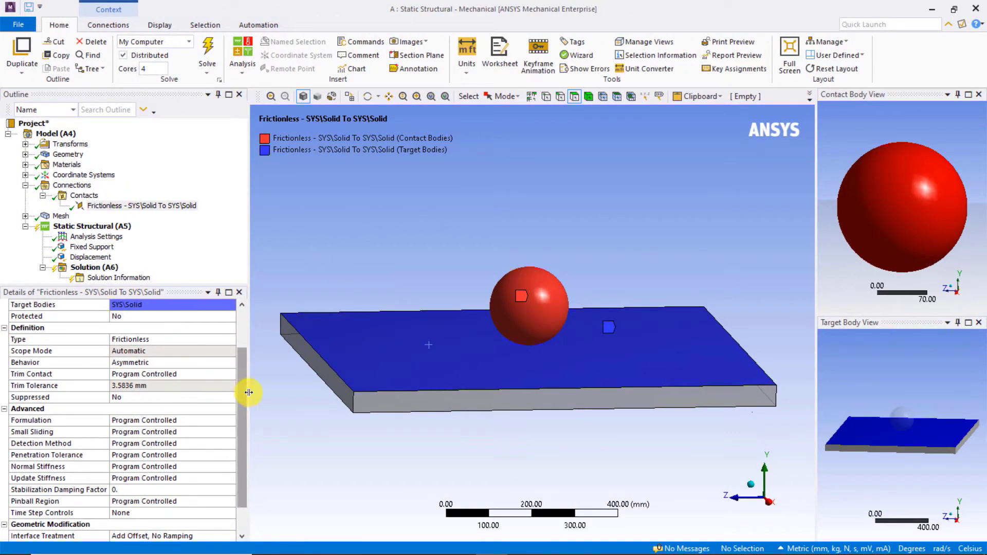
drag(242, 389, 237, 342)
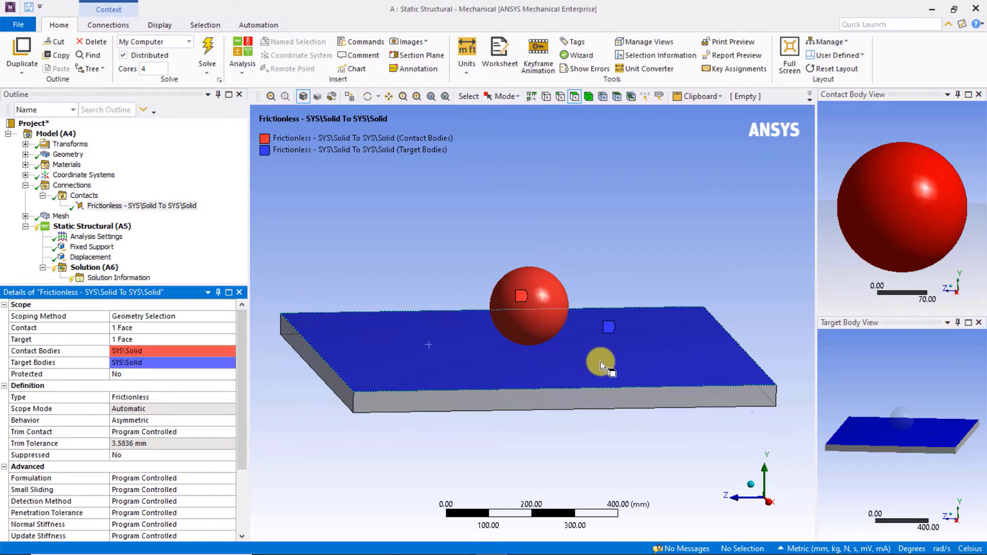
click(60, 216)
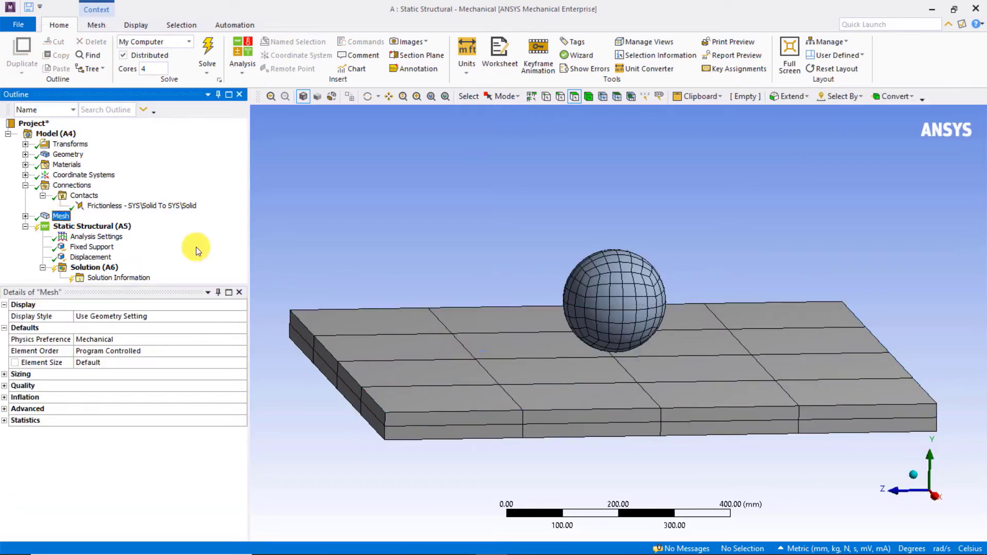
Return to the contact's Advanced details and select its Formulation setting
click(168, 208)
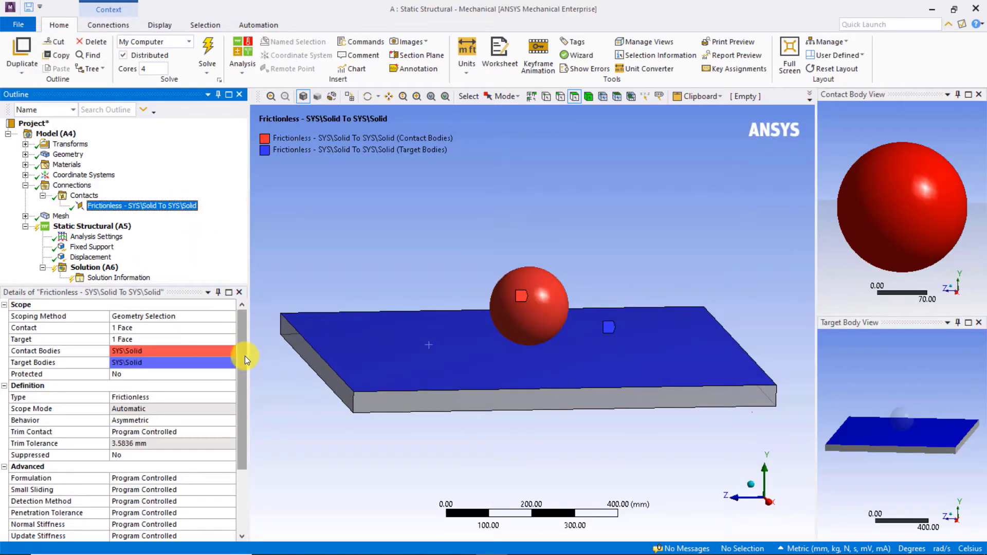
drag(244, 355, 245, 421)
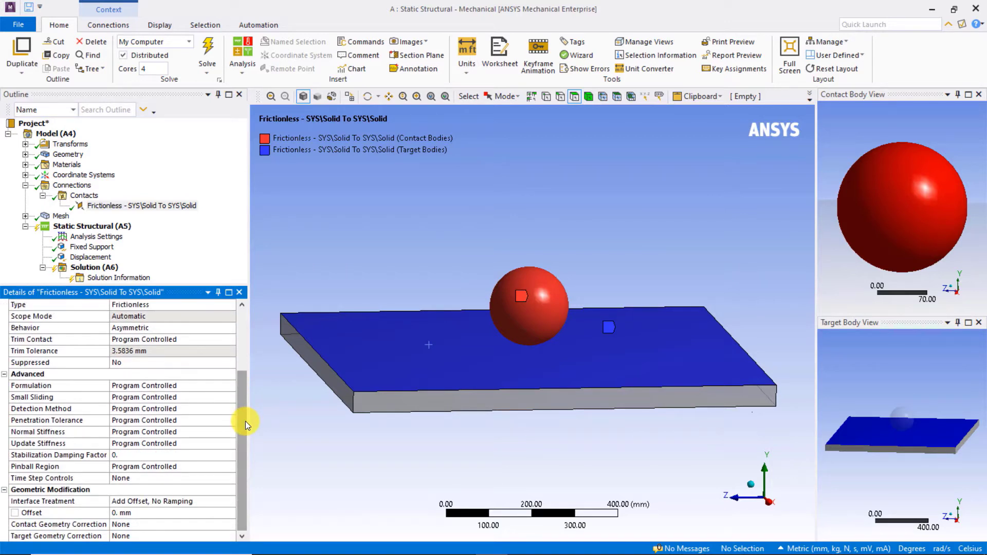
click(165, 387)
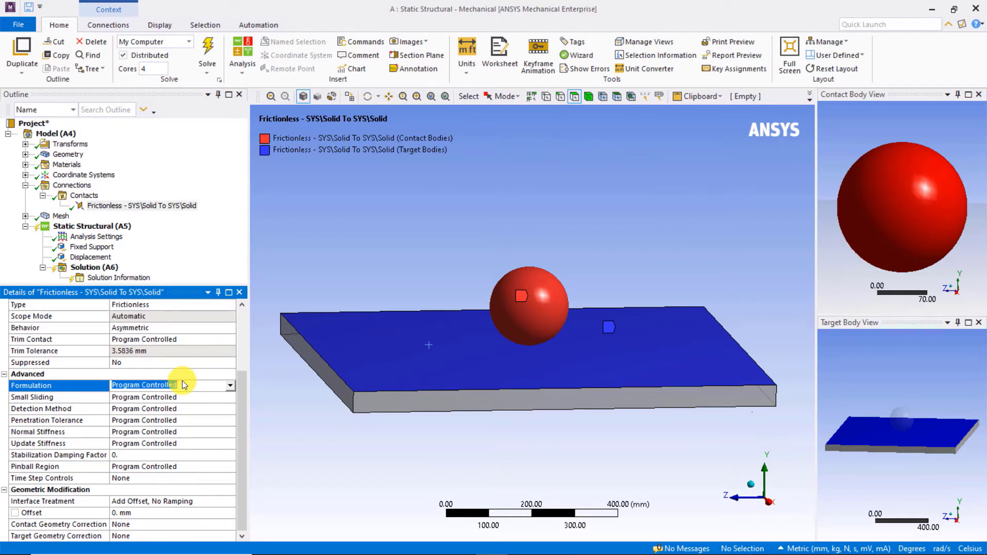
click(123, 229)
Solve the analysis and insert a Total Deformation result
right_click(125, 227)
click(146, 246)
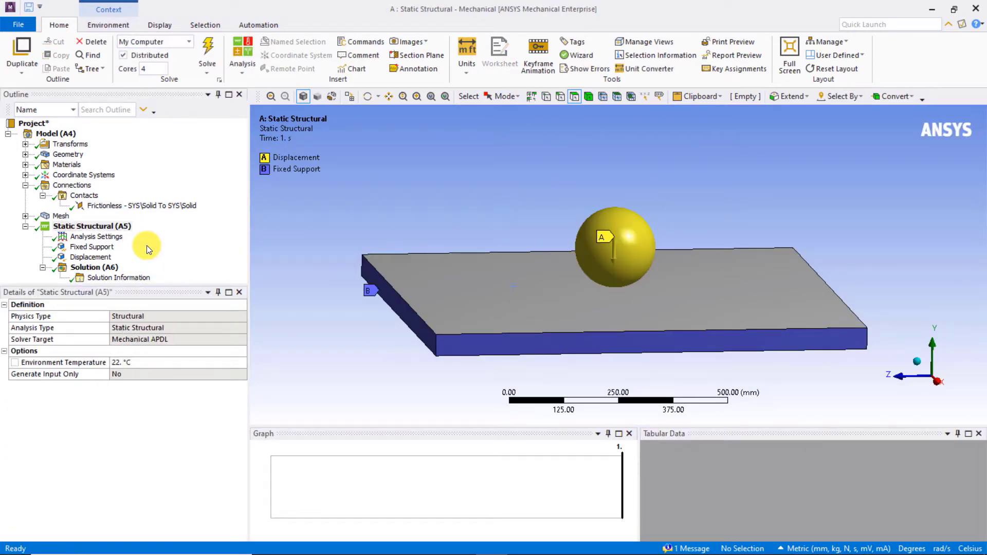
right_click(92, 268)
mouse_move(147, 274)
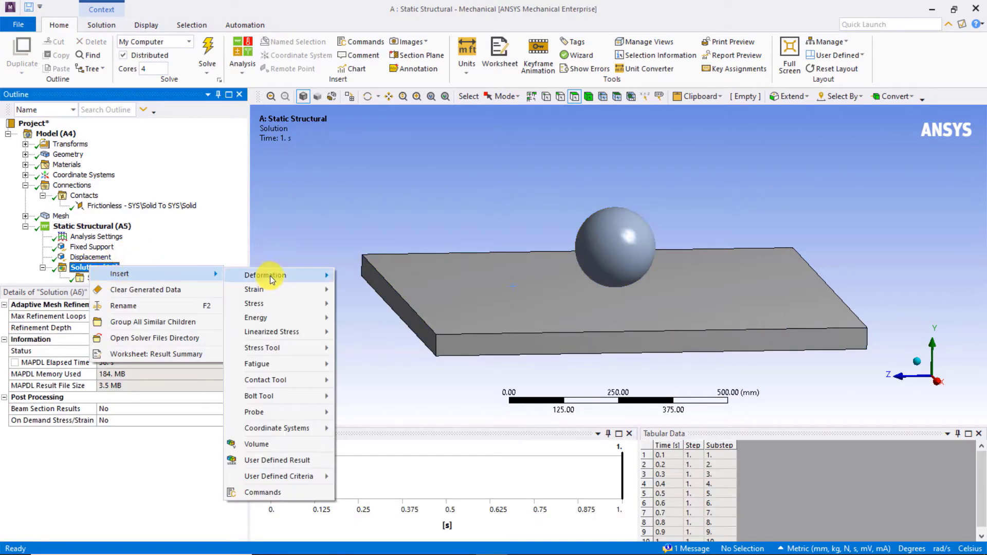
click(371, 273)
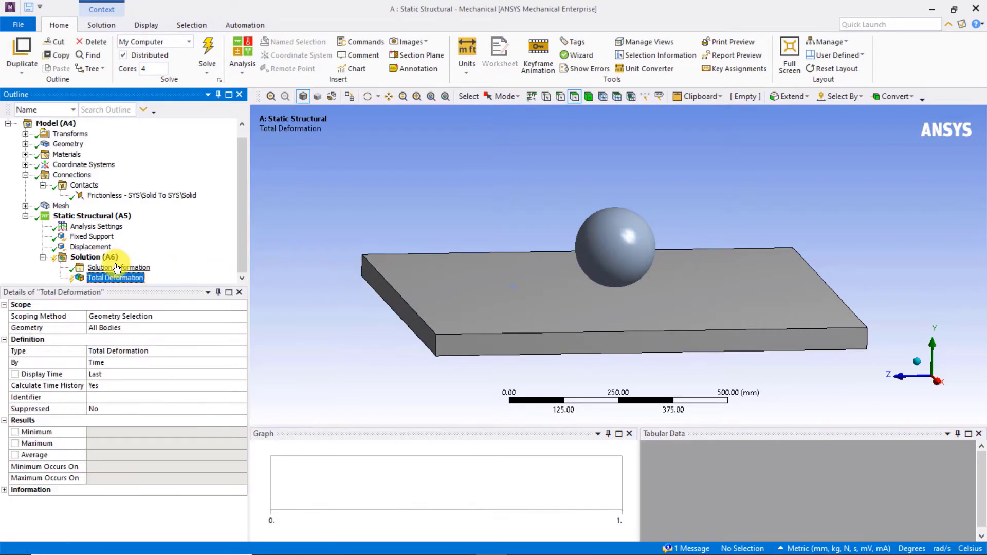
Evaluate all results and view the total deformation contour with its 50 mm maximum
right_click(106, 247)
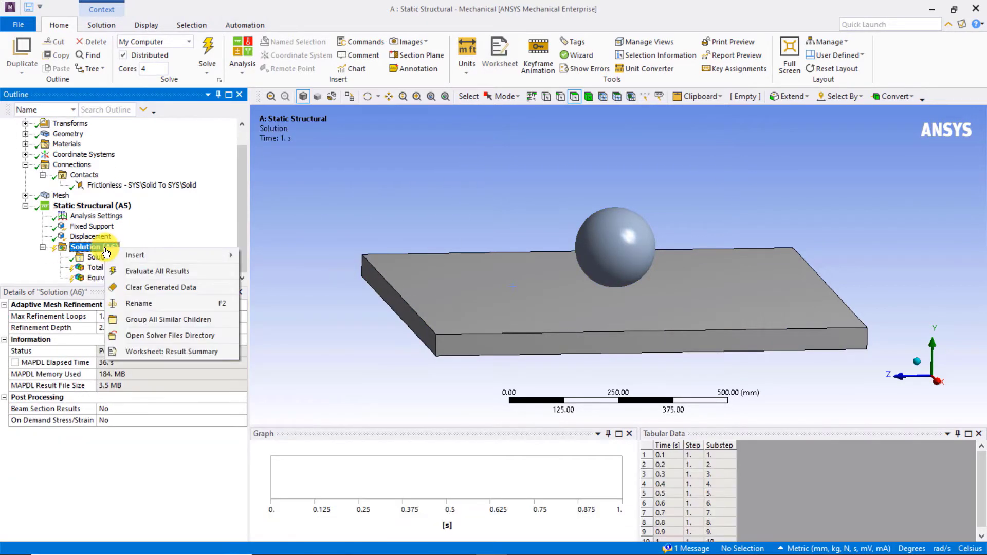
click(137, 269)
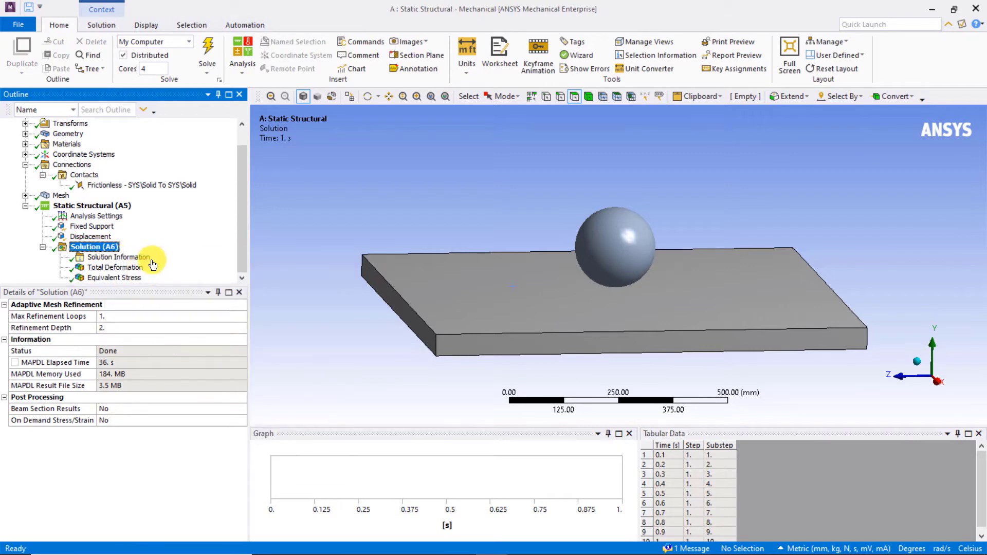
click(129, 269)
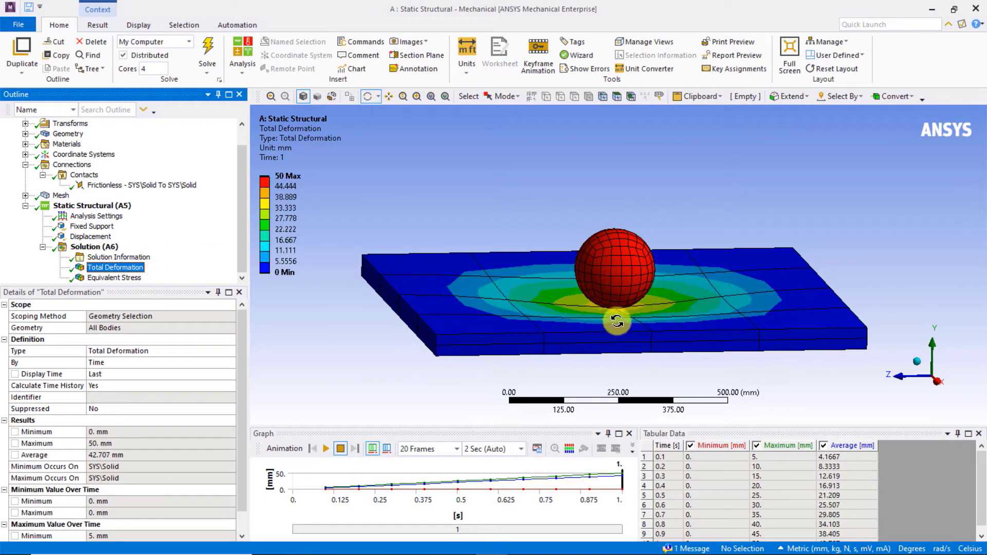
scroll(602, 308, down, 1)
click(97, 248)
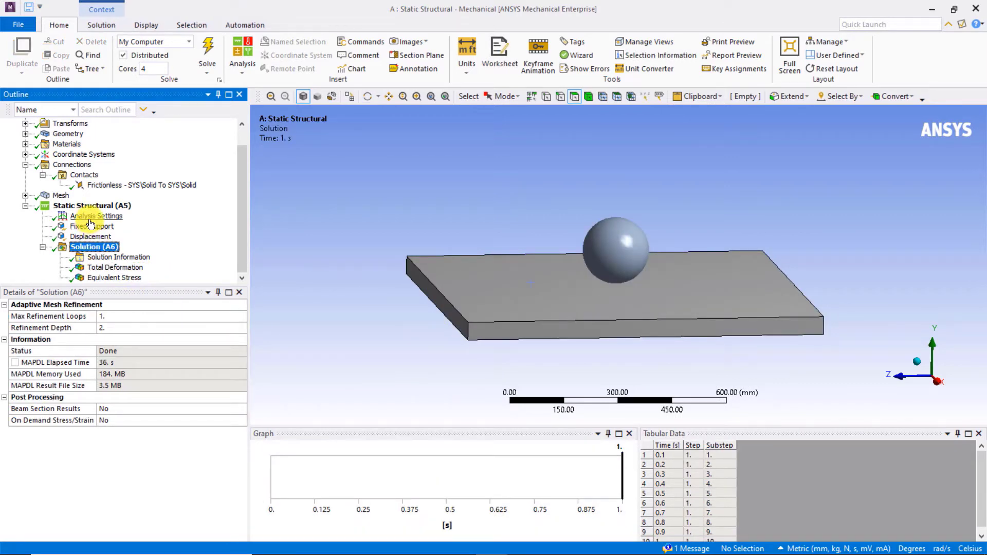
Review the fixed support and displacement together, then the solution details
click(90, 225)
ctrl+click(91, 237)
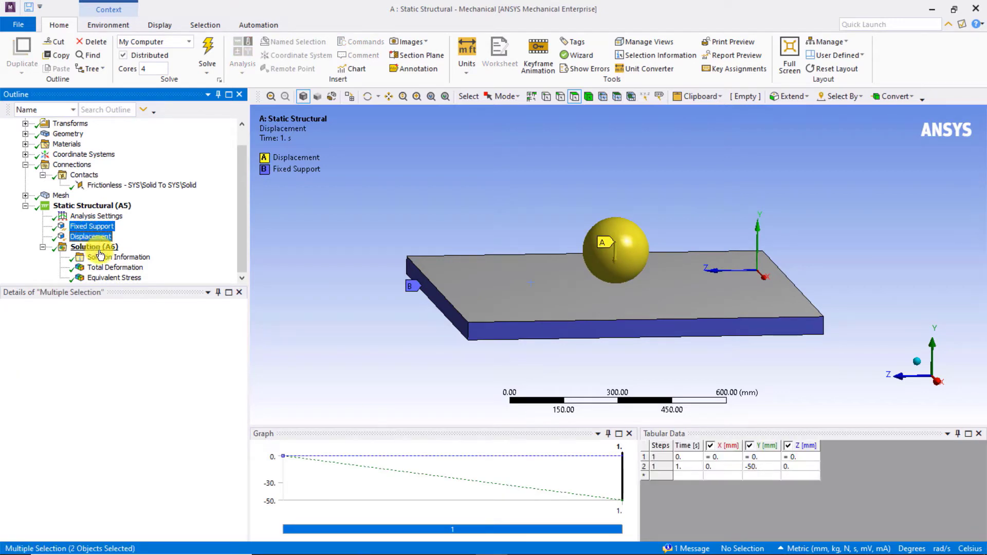
click(102, 248)
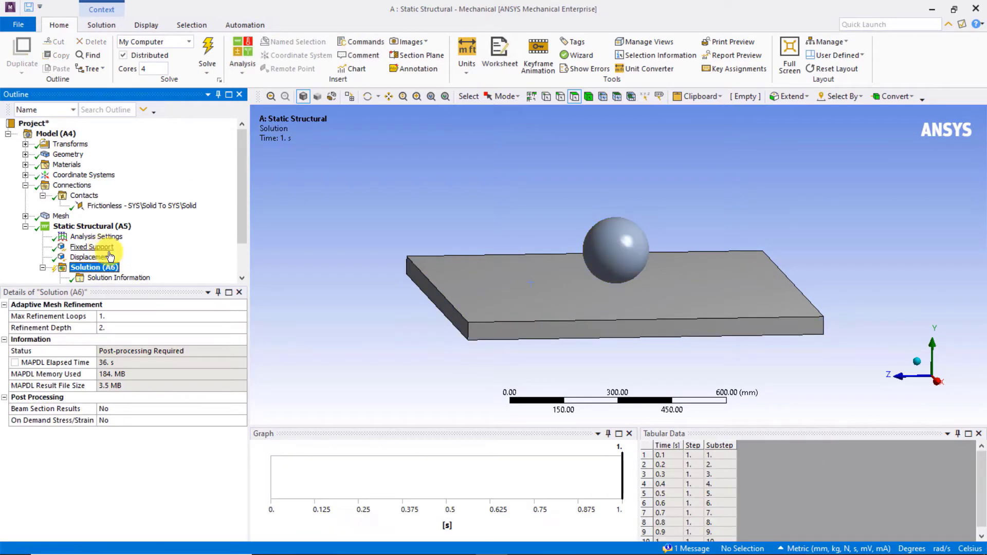
scroll(208, 242, down, 2)
Evaluate Force Reaction 2 and compare it with Force Reaction, both about 969 N
click(112, 267)
click(113, 279)
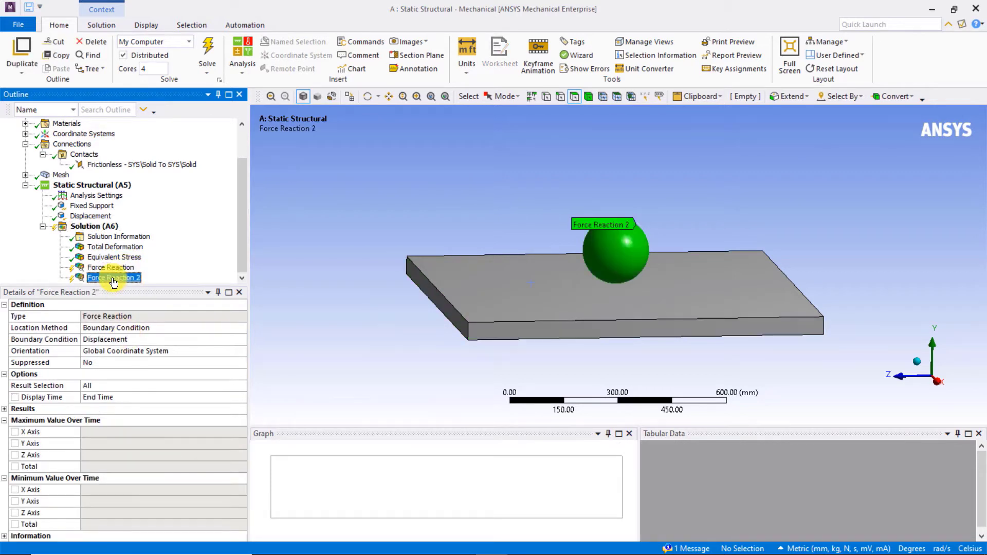
right_click(132, 271)
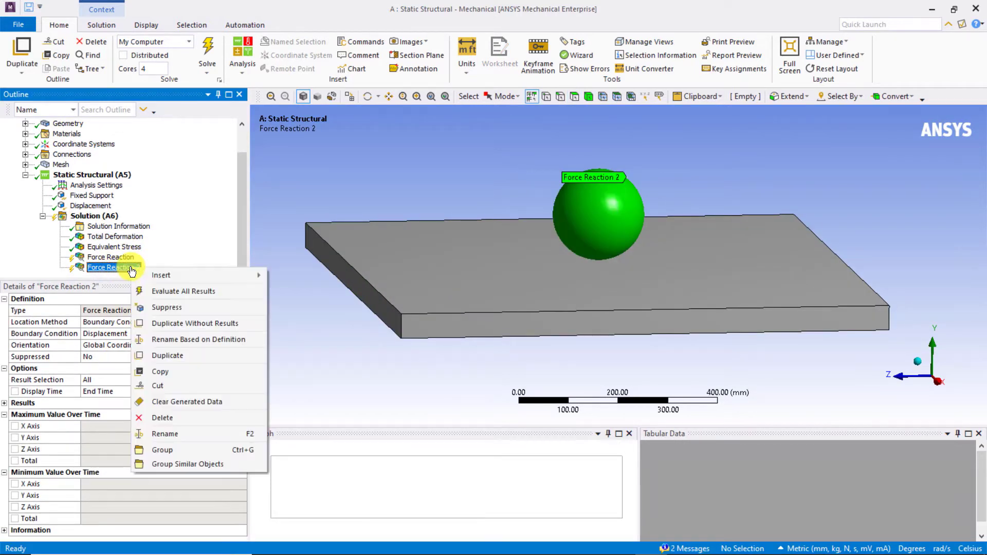
click(163, 291)
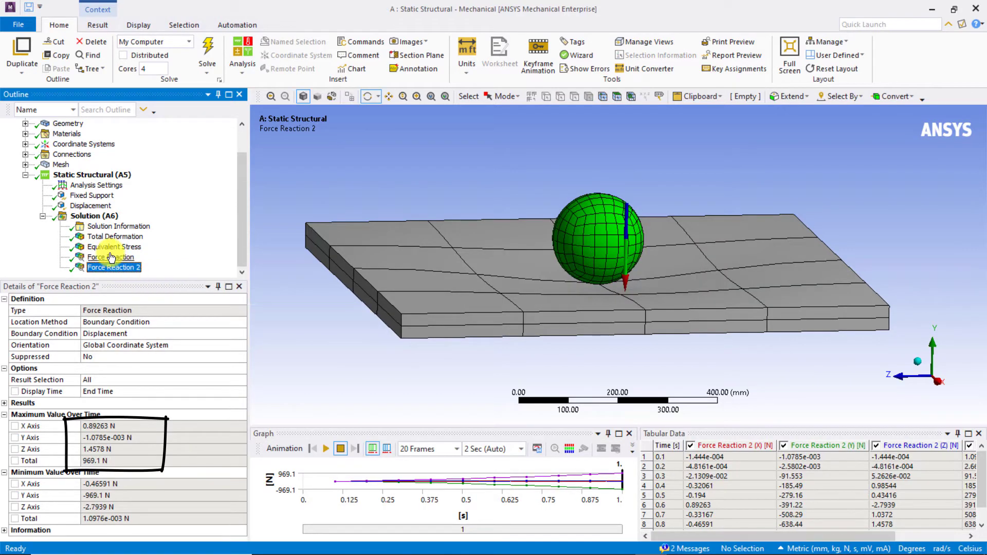
click(112, 257)
click(116, 268)
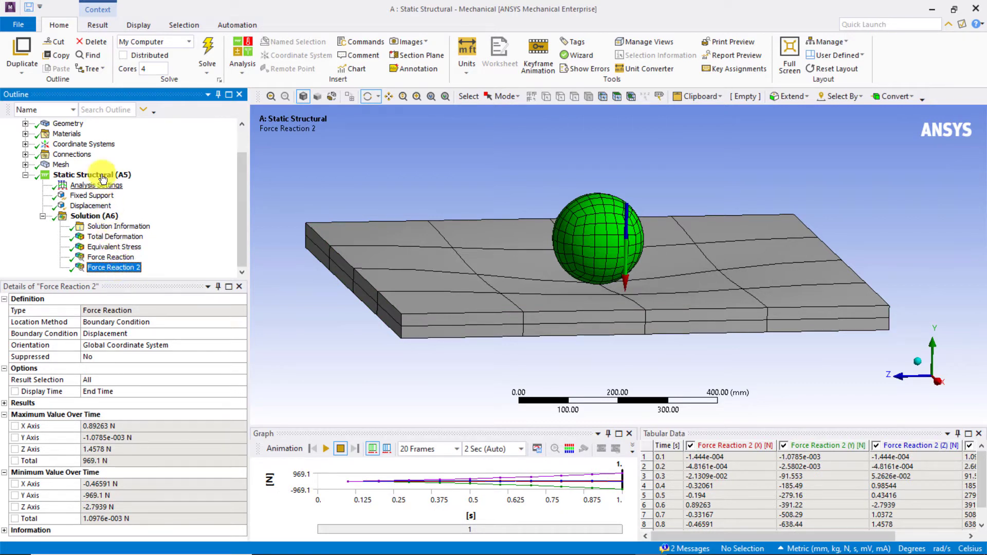
Inspect the frictionless contact's bodies and settings, then the solution details
click(26, 154)
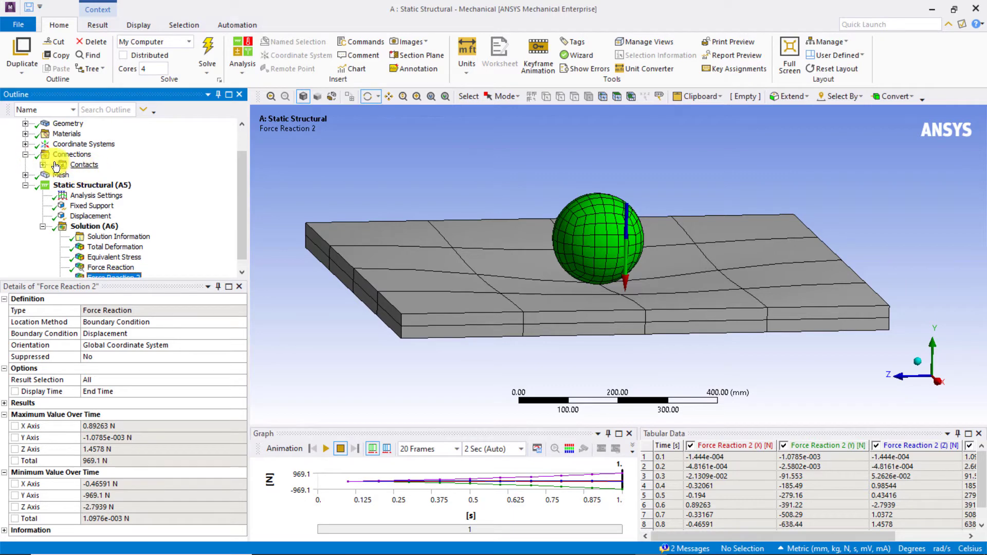
click(43, 164)
click(101, 174)
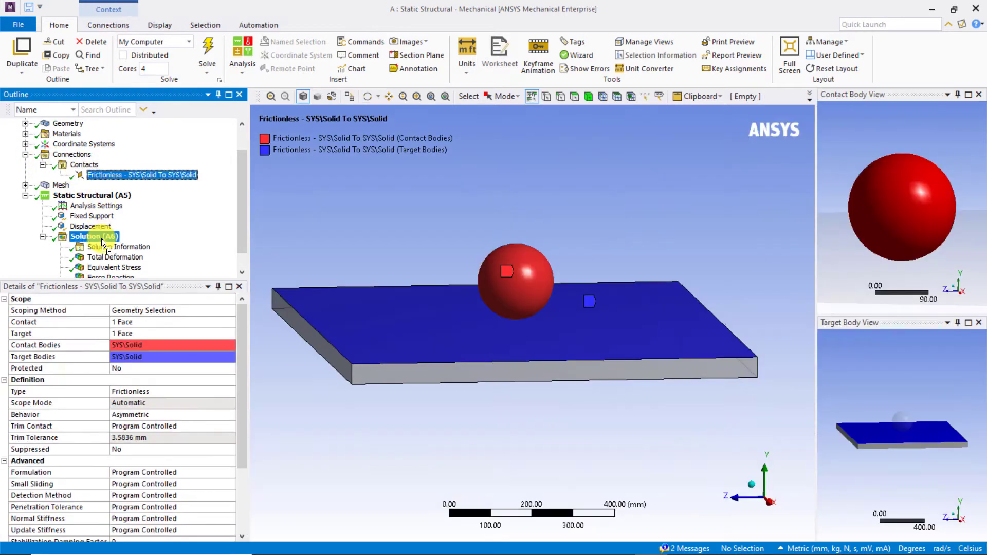
click(102, 240)
scroll(121, 255, down, 2)
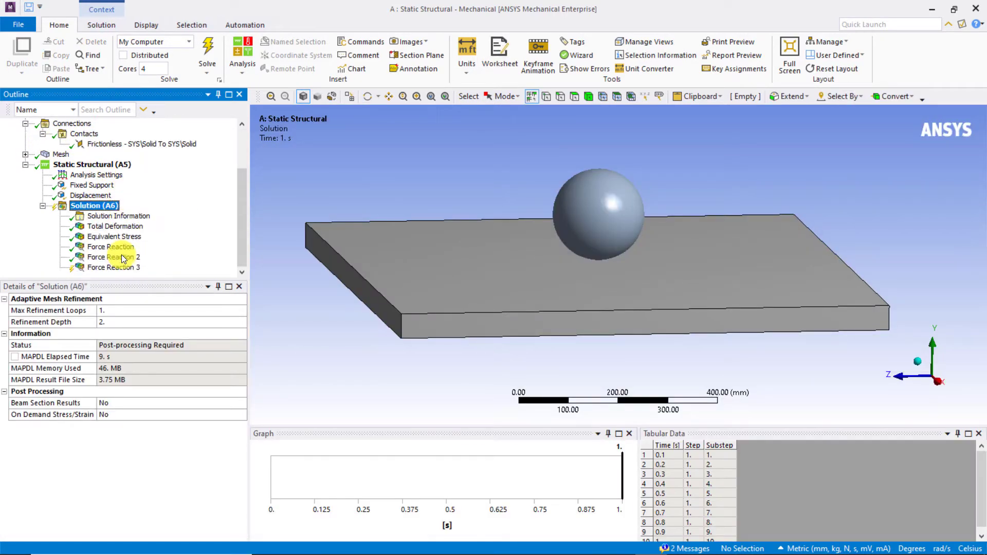
Set Force Reaction 3 extraction to Contact (Contact Element) and evaluate it to 969.08 N
click(115, 267)
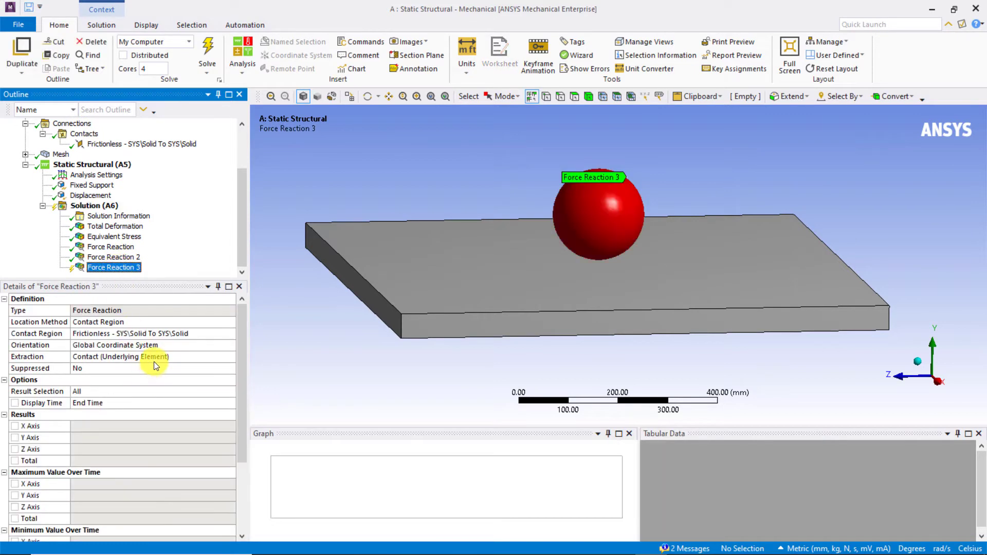
click(153, 357)
scroll(153, 357, down, 1)
scroll(154, 357, down, 1)
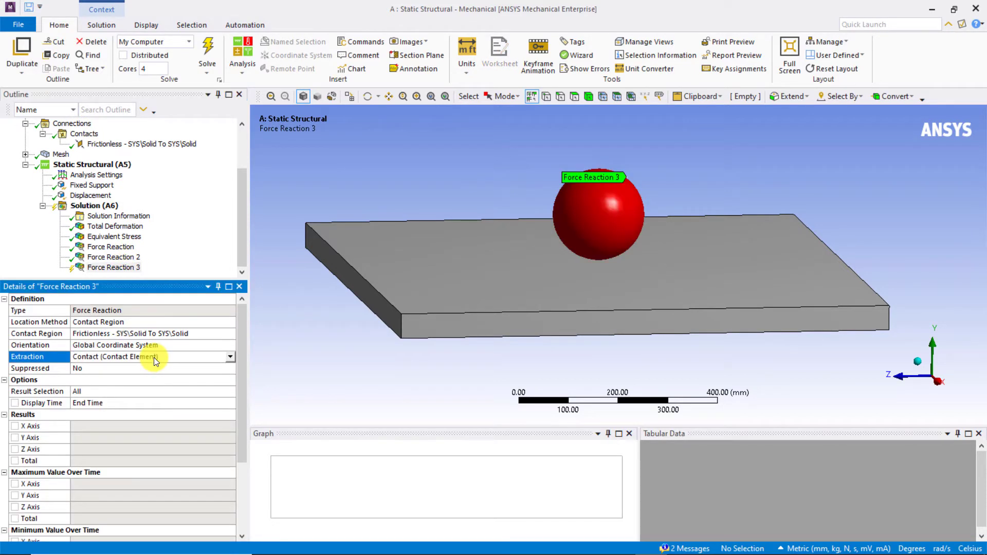
right_click(128, 267)
click(160, 299)
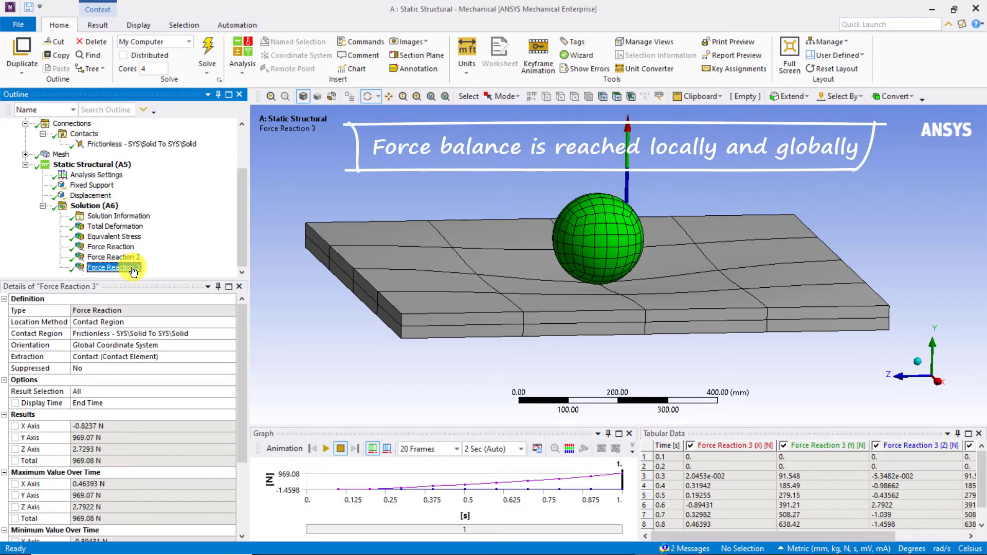
Insert a Contact Tool under Solution and evaluate its results
right_click(105, 216)
mouse_move(134, 223)
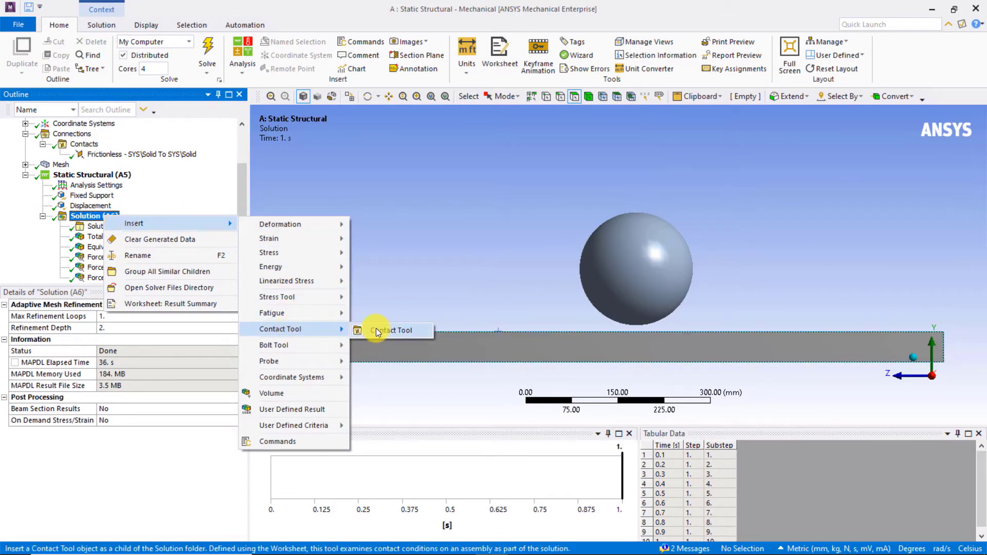
click(375, 328)
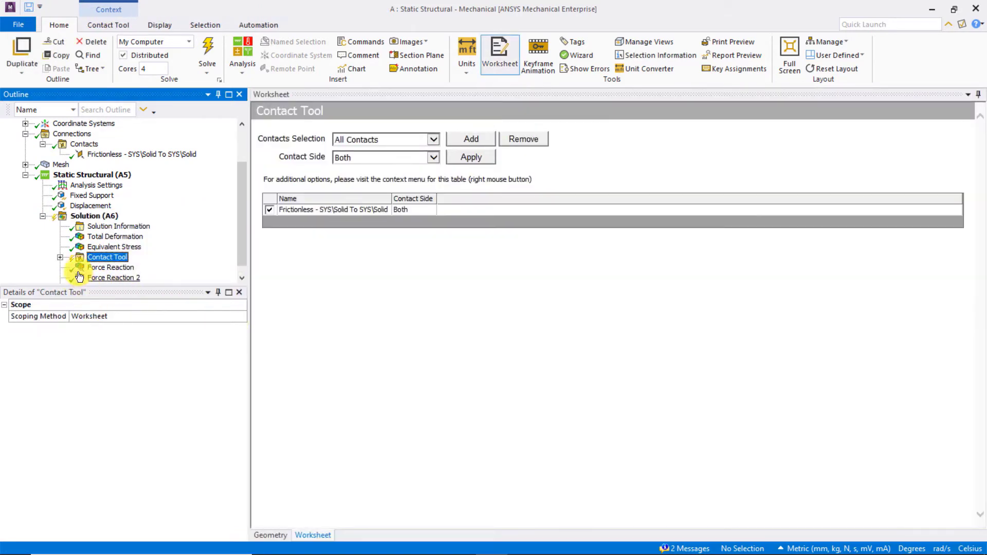
click(59, 257)
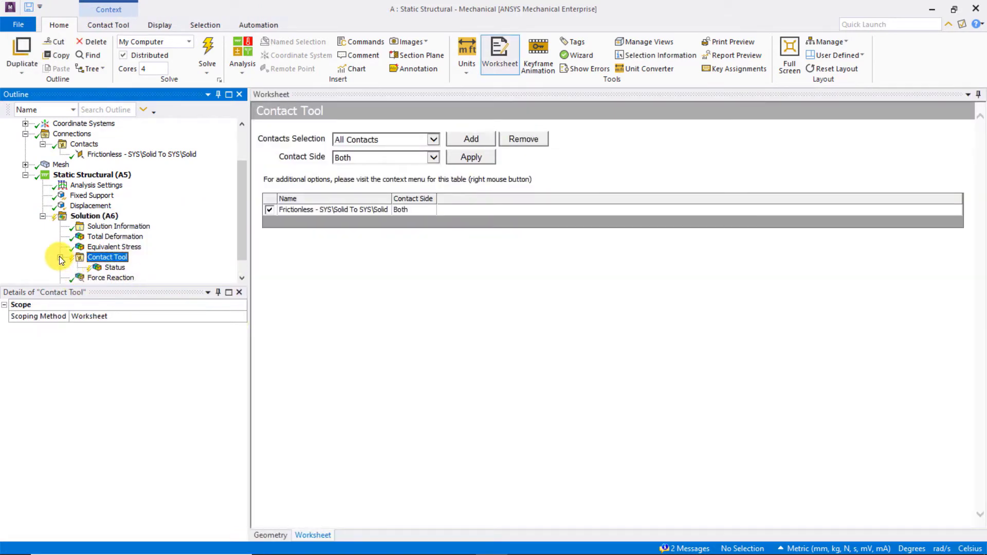
right_click(118, 264)
click(145, 281)
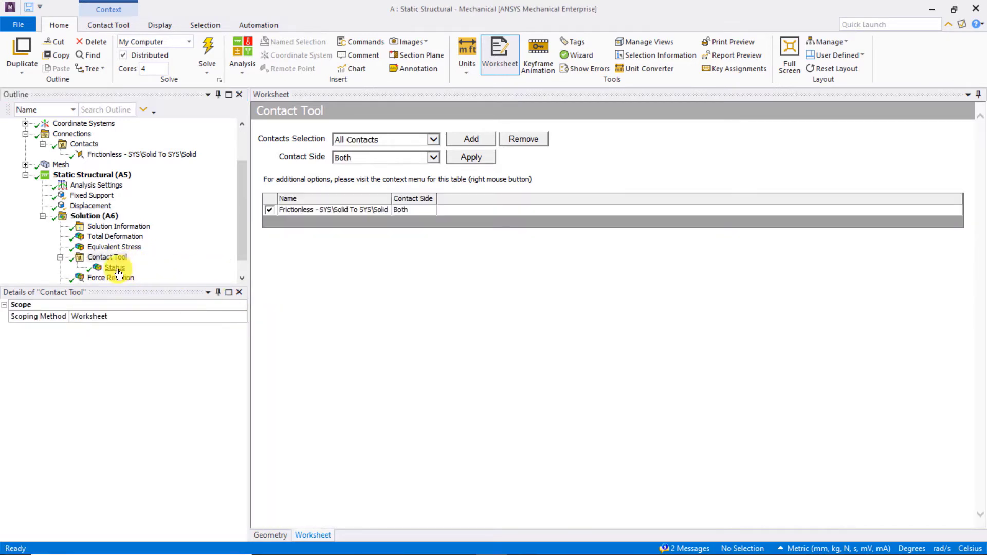
Play the contact Status animation, viewing the patch under the ball at an angle
click(115, 267)
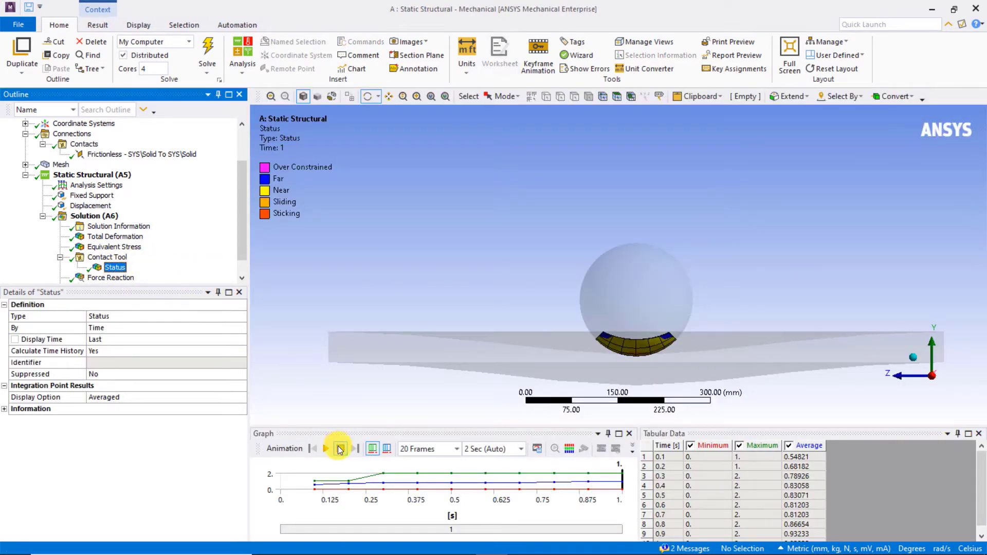
click(326, 449)
drag(469, 276, 482, 255)
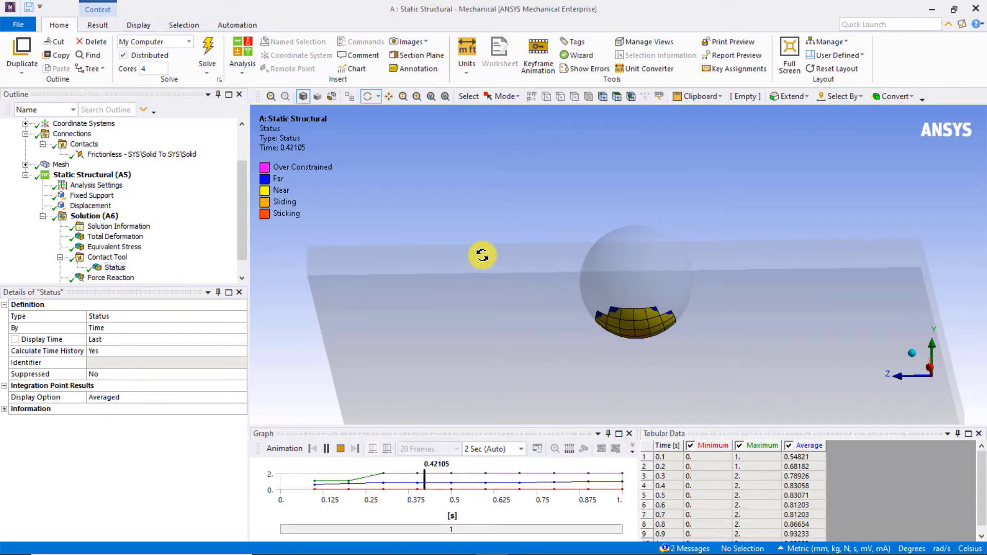
click(340, 449)
Insert and evaluate a contact Pressure result, peaking at 1.1984 MPa
right_click(110, 261)
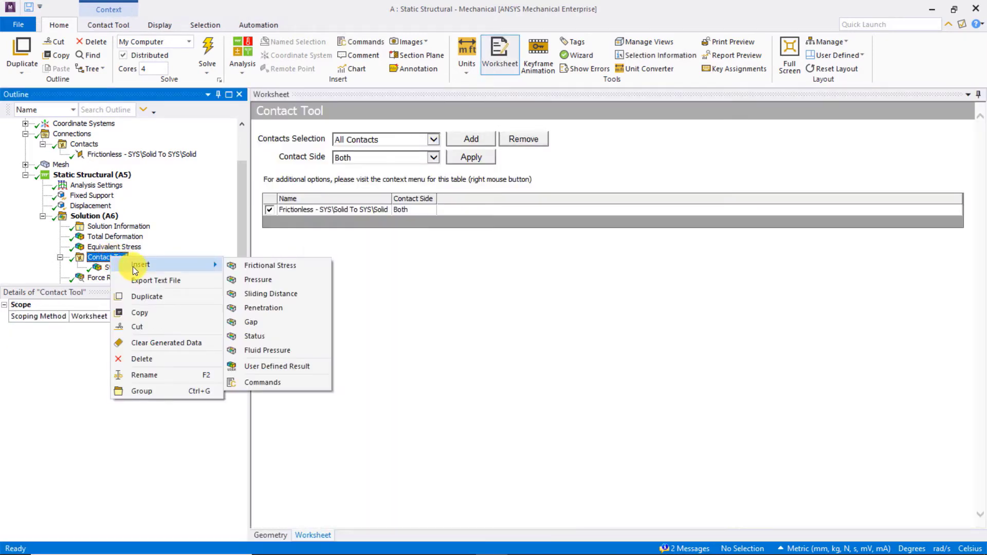
click(262, 282)
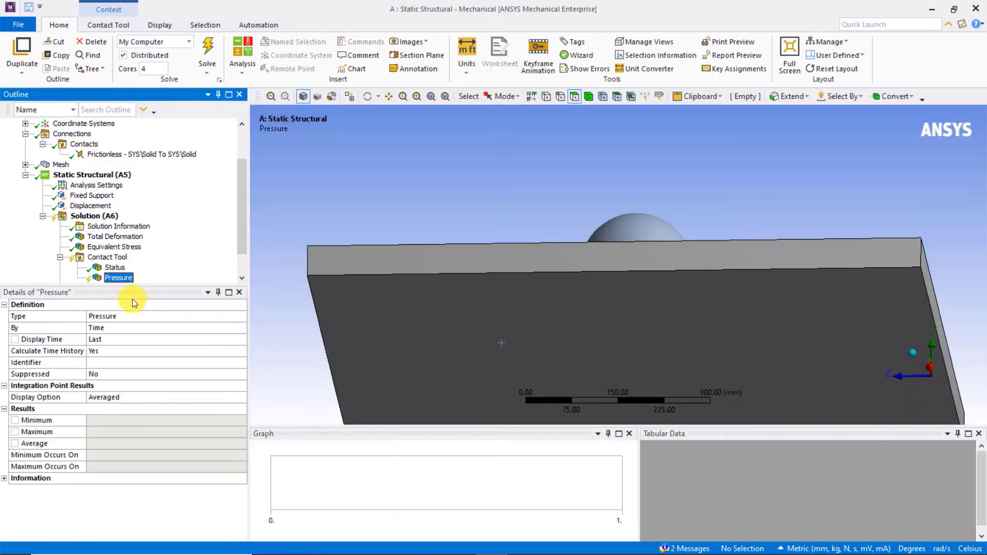
right_click(116, 283)
click(144, 303)
Replay the pressure animation, then begin inserting another Contact Tool result
click(325, 449)
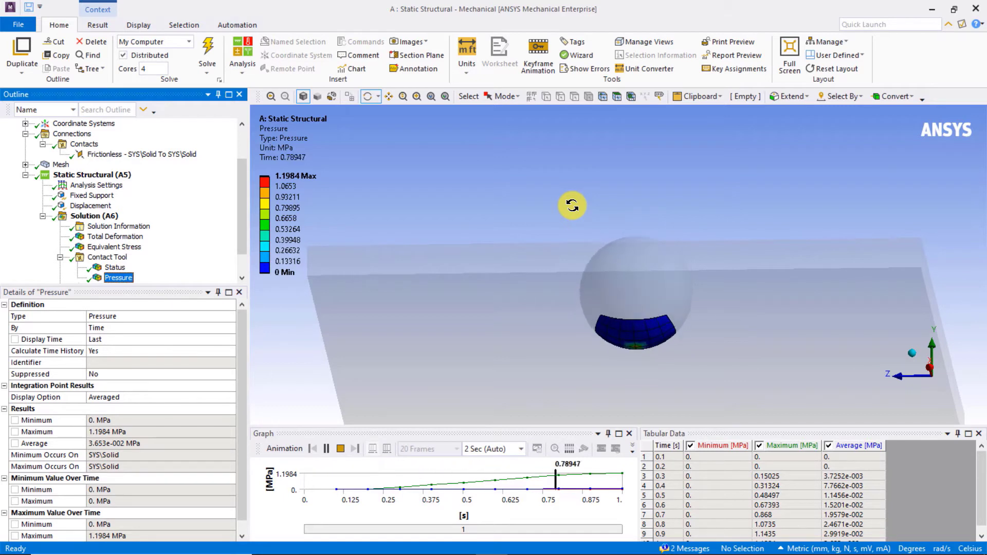
click(339, 450)
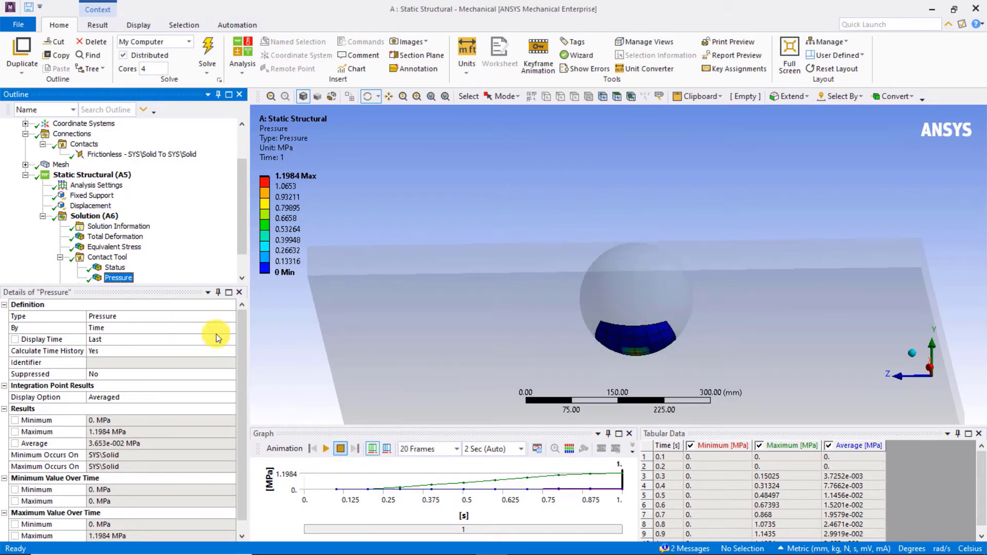
click(108, 256)
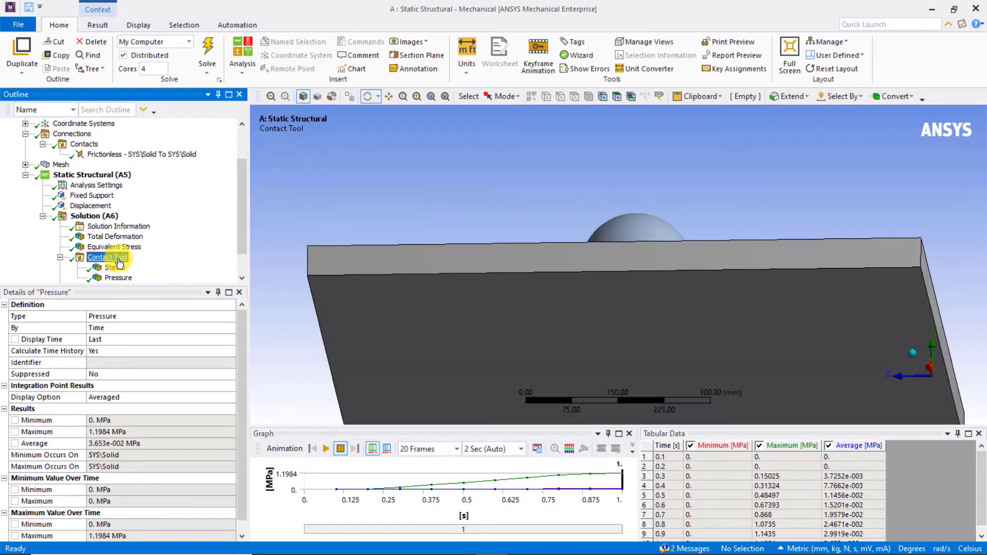
right_click(118, 263)
mouse_move(148, 267)
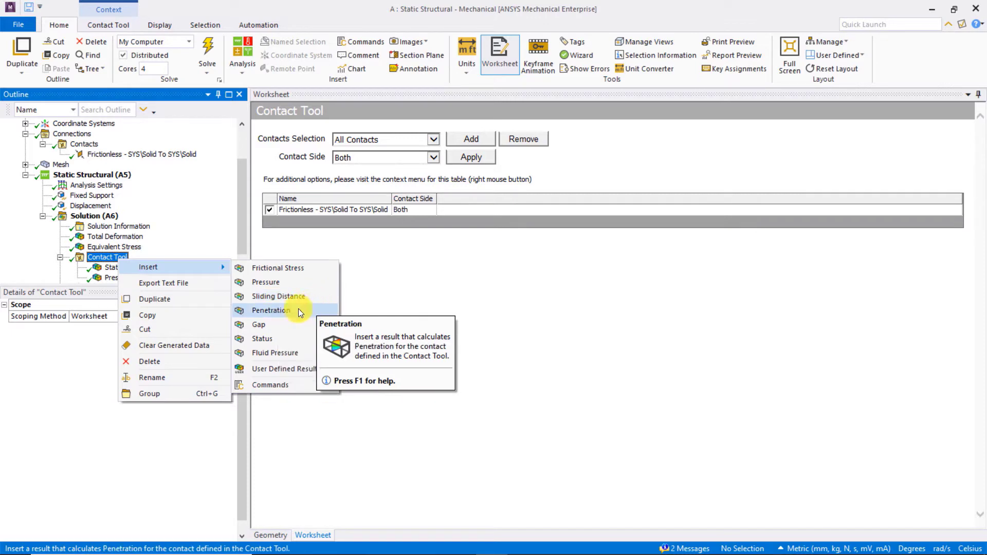
click(283, 312)
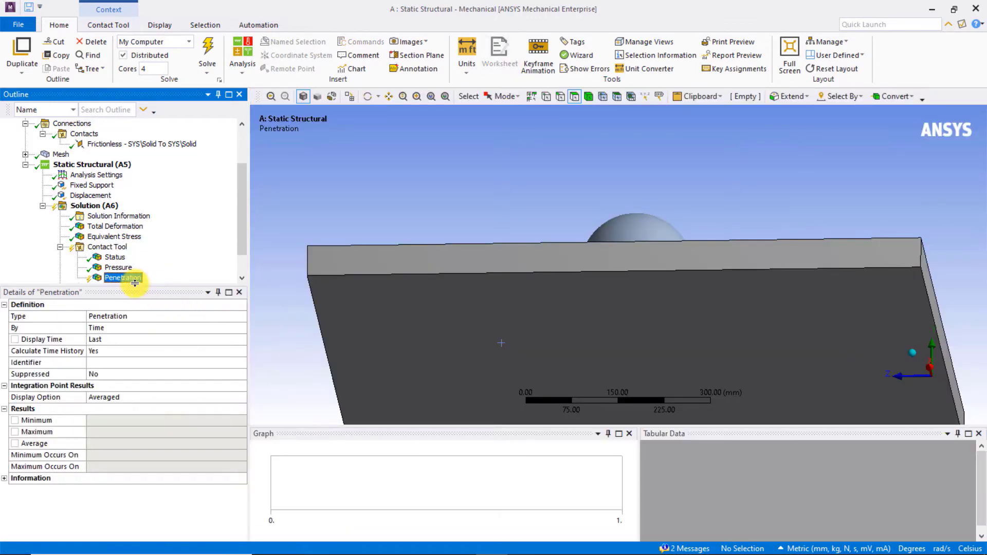
Evaluate the Penetration result (1.4186 mm max) and play its animation along the X axis
right_click(133, 283)
click(170, 305)
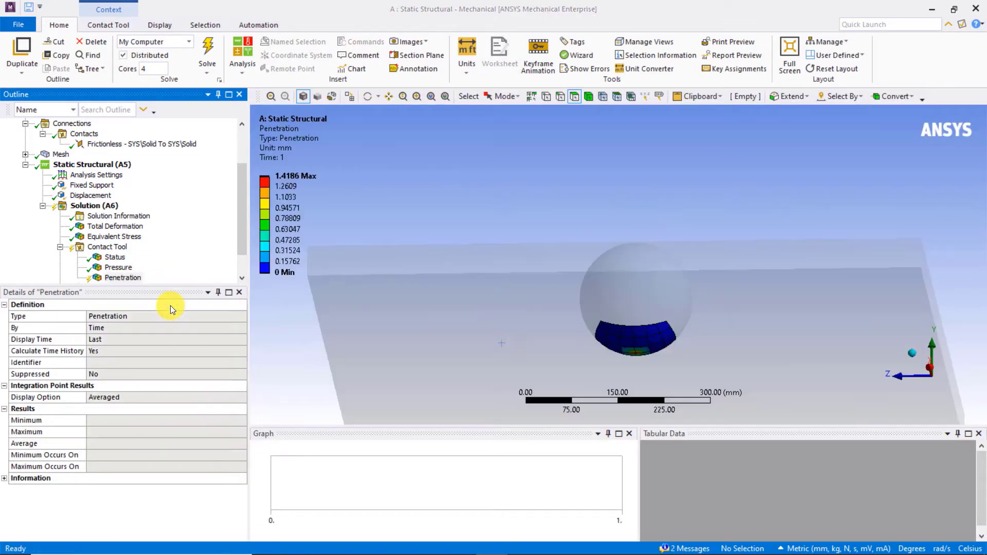
scroll(454, 245, down, 3)
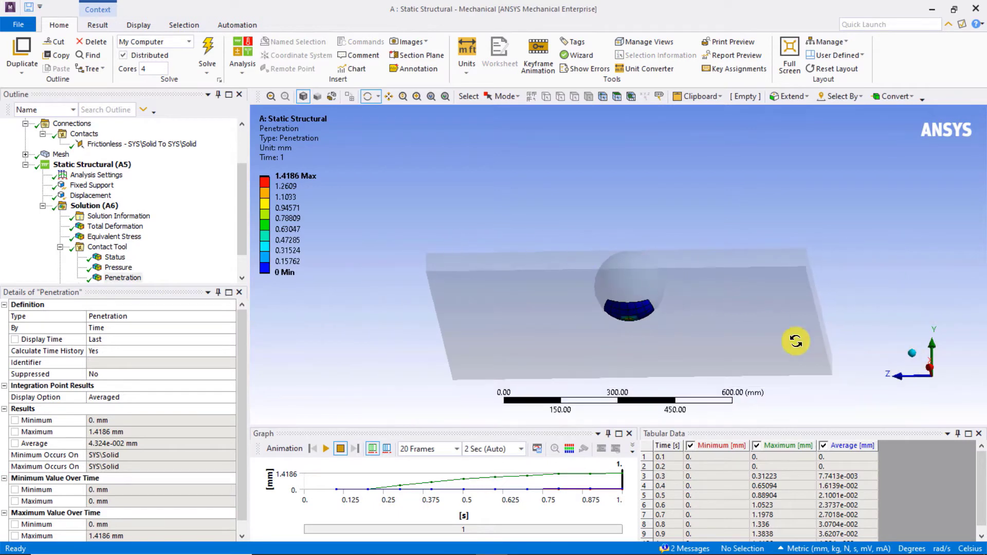
click(928, 368)
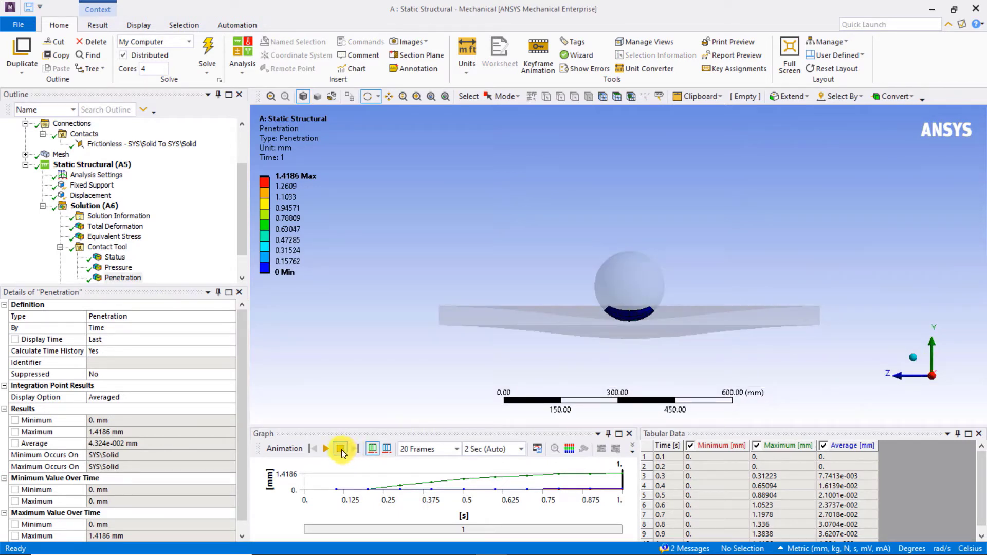
click(327, 449)
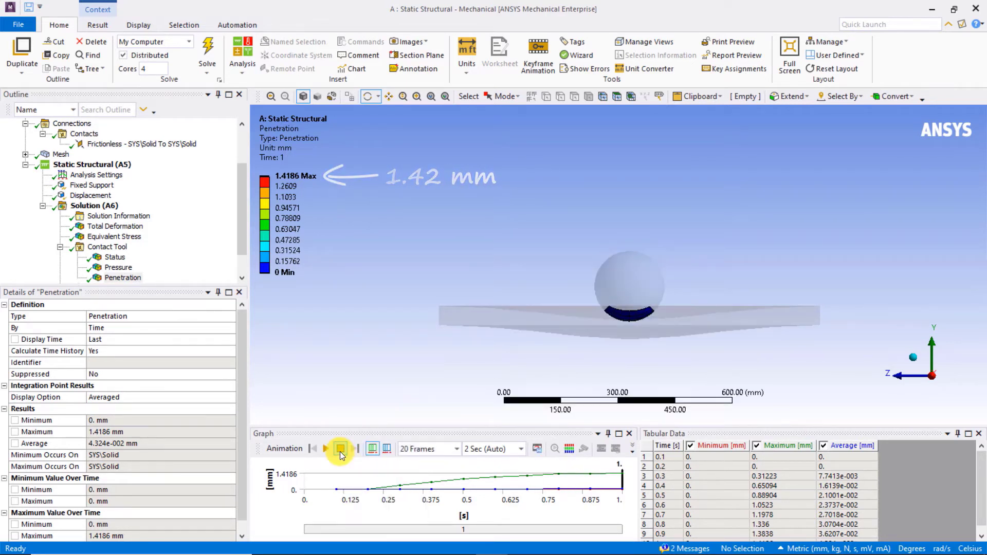
click(340, 451)
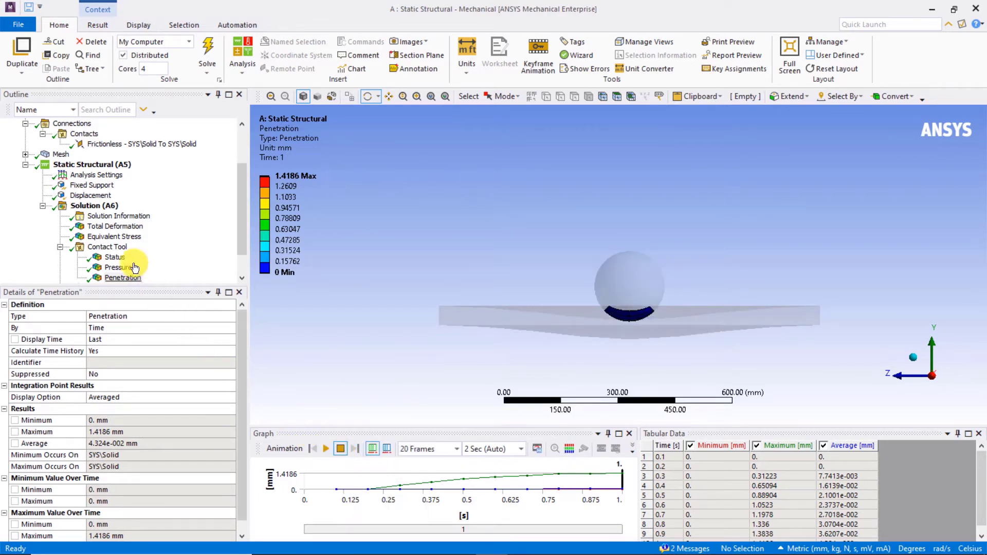
Cut the Total Deformation plot with Section Plane 1 and zoom into the ball–beam contact
click(116, 227)
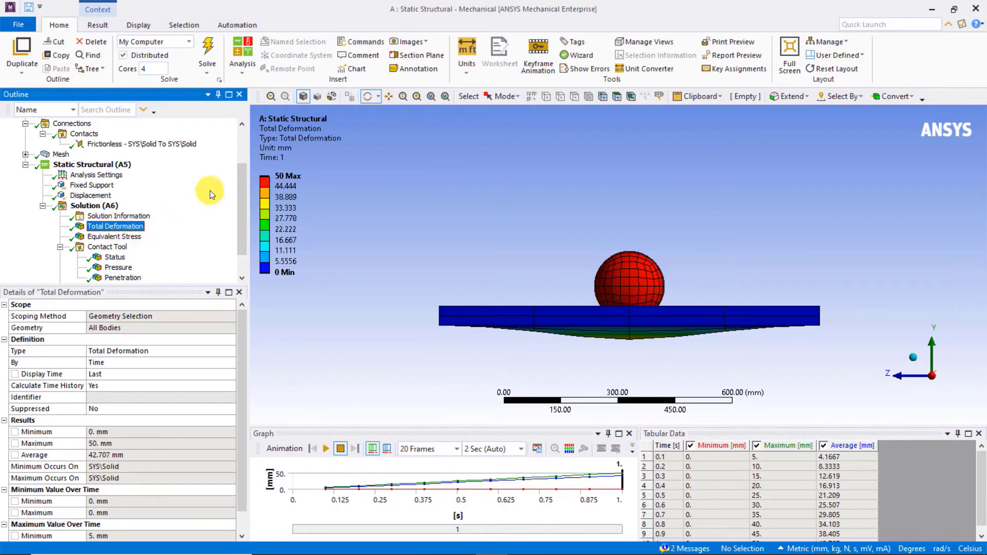
click(423, 56)
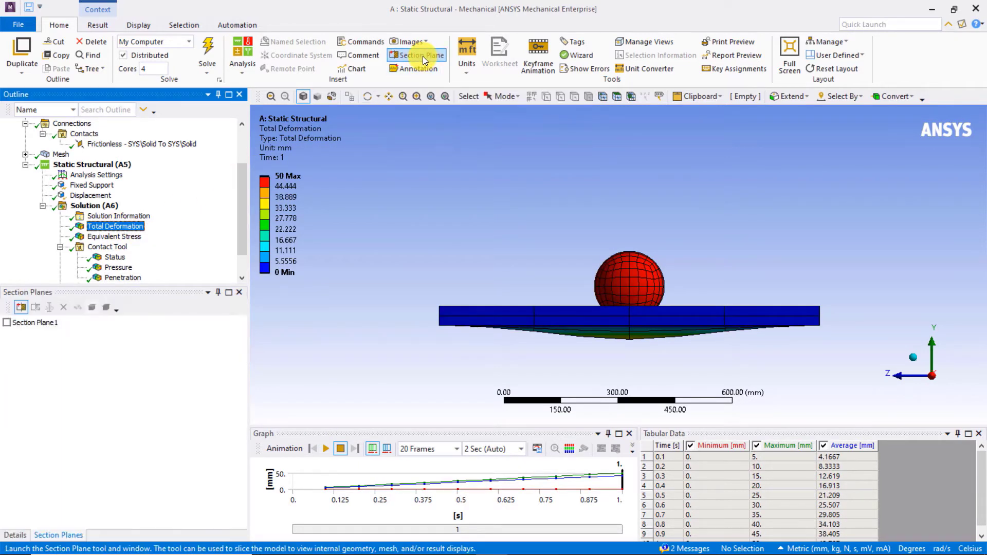
click(49, 323)
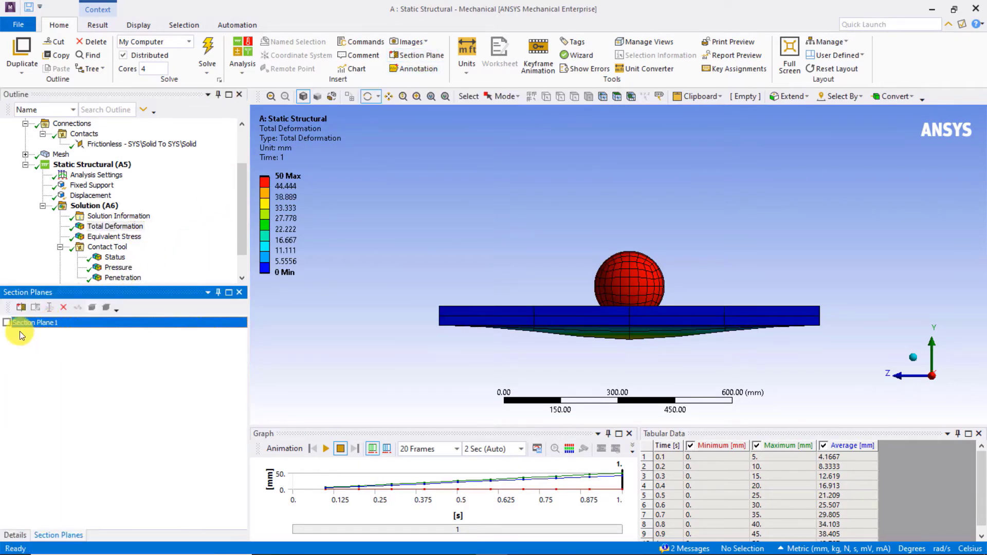
click(8, 322)
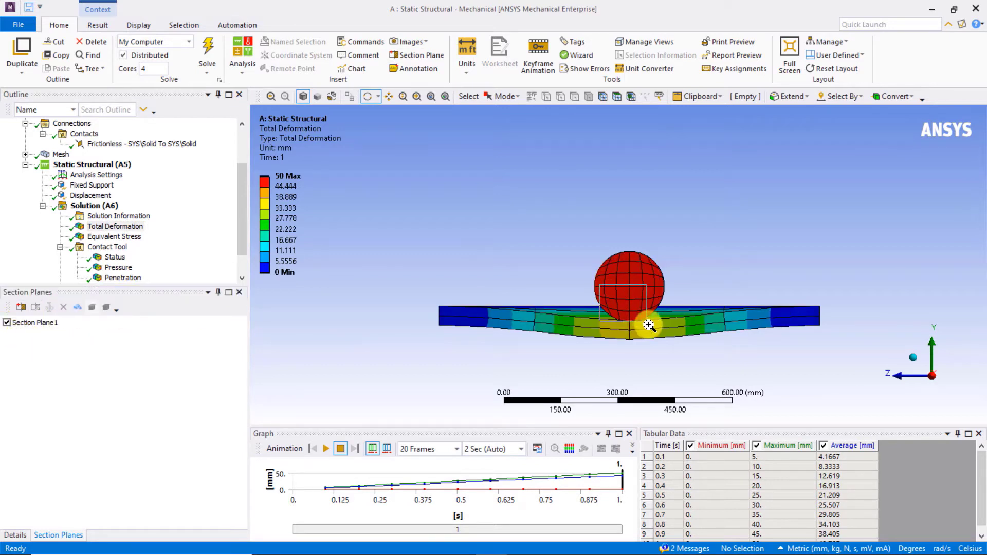
drag(650, 328, 655, 347)
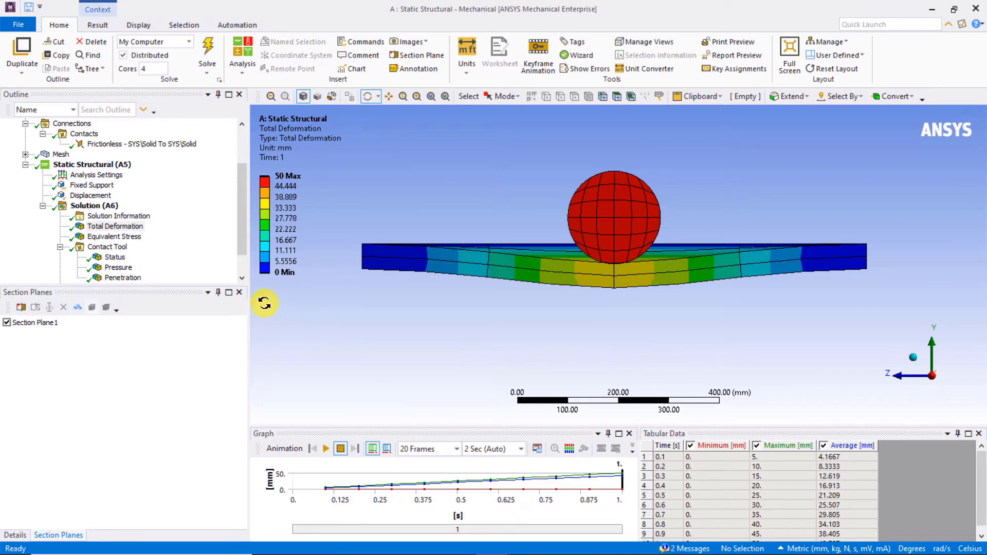
Close the section planes, check the 50 mm maximum deformation, and replay the animation on a rotated view
click(240, 293)
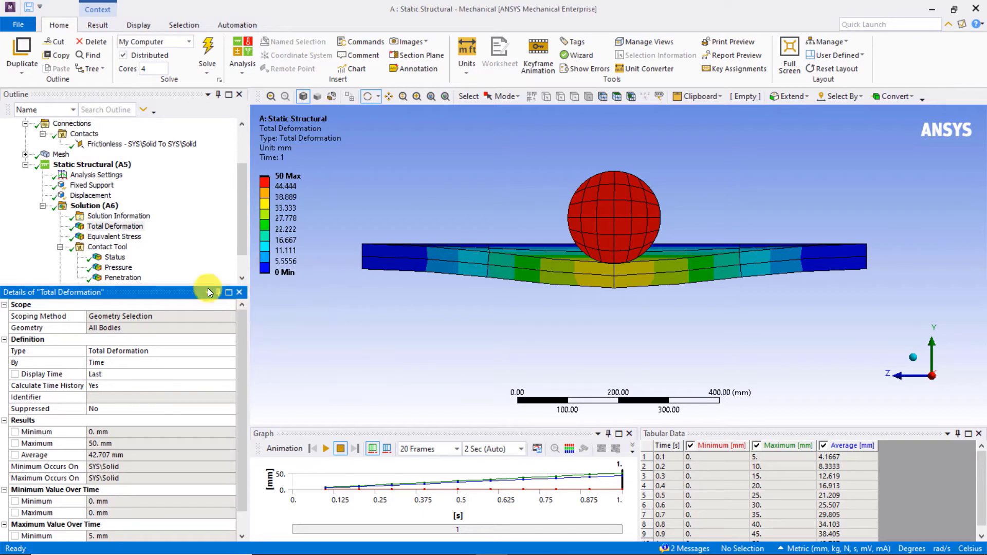
click(136, 230)
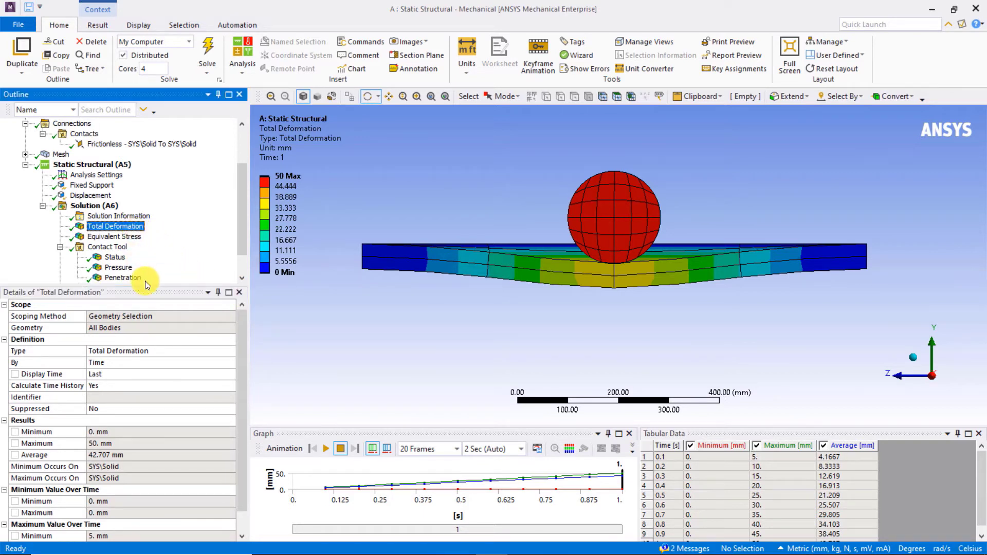
click(112, 446)
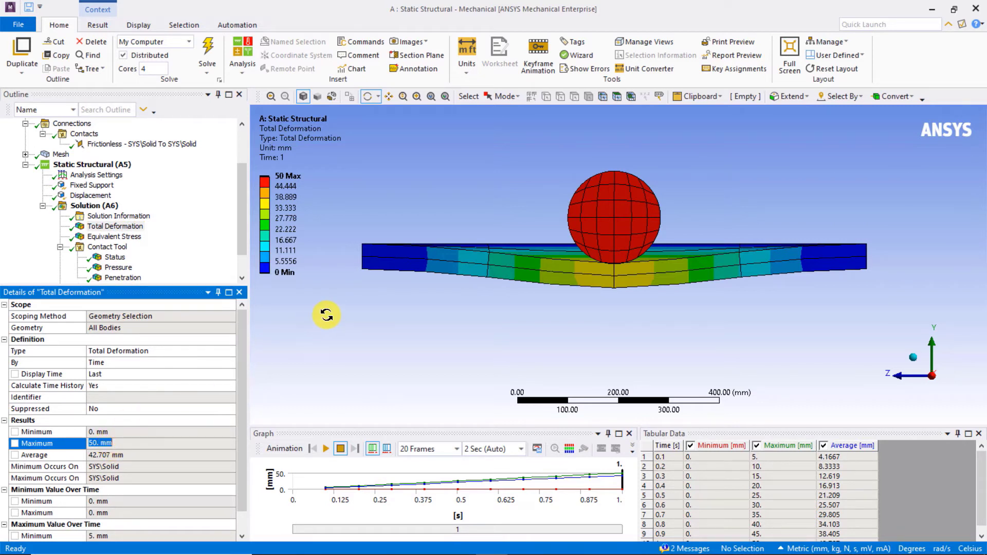
drag(450, 299, 480, 310)
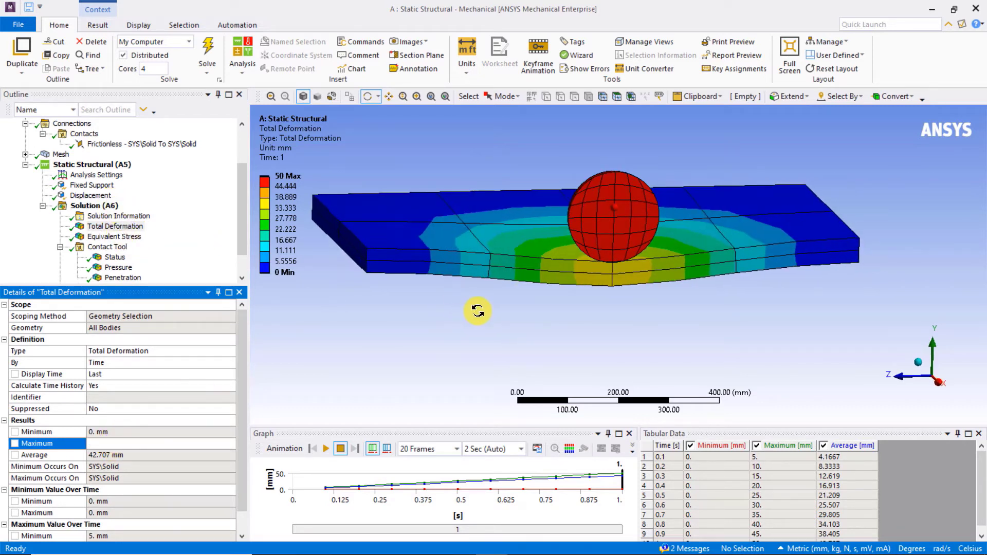
click(326, 449)
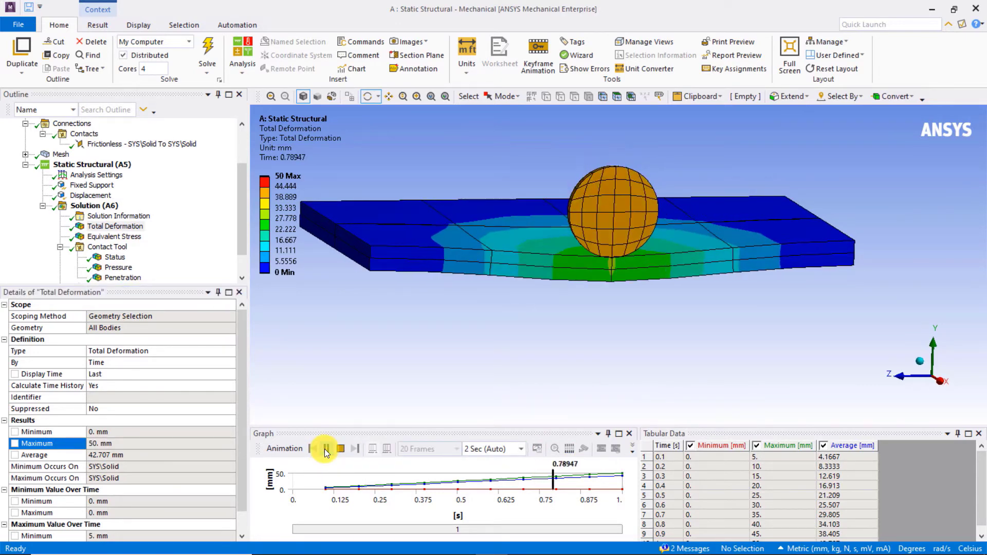
click(324, 449)
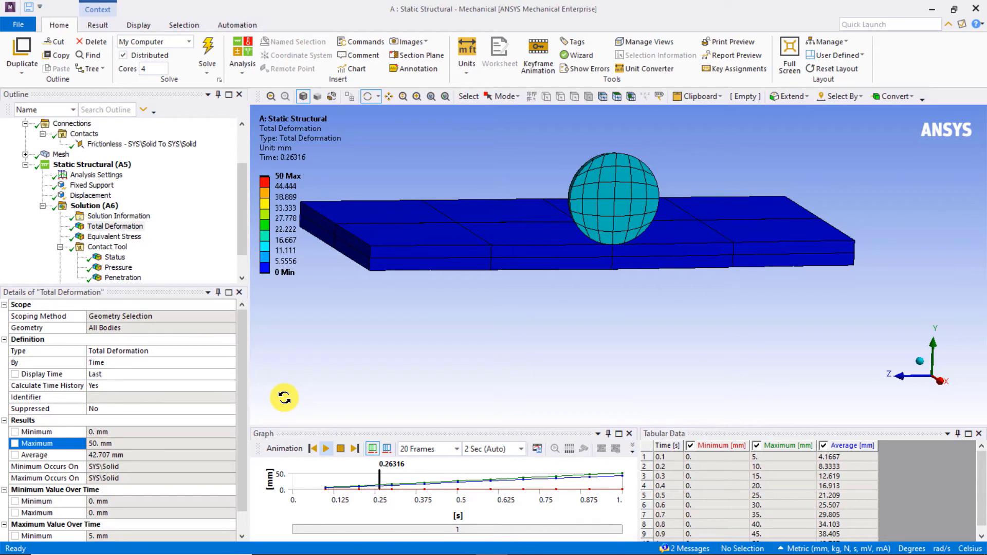
Insert a Total Deformation result scoped to the plate's top face
click(91, 205)
right_click(90, 205)
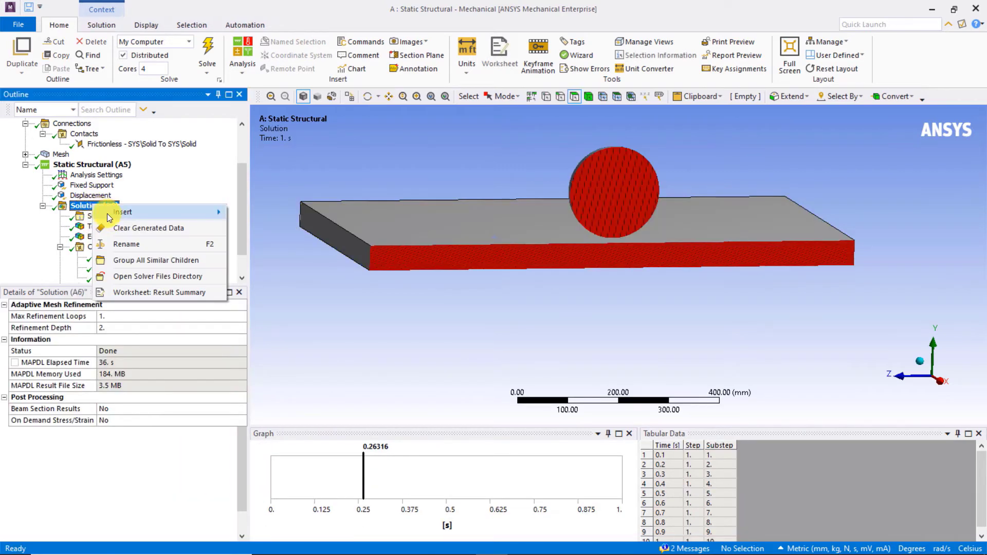
mouse_move(154, 212)
mouse_move(269, 214)
click(386, 214)
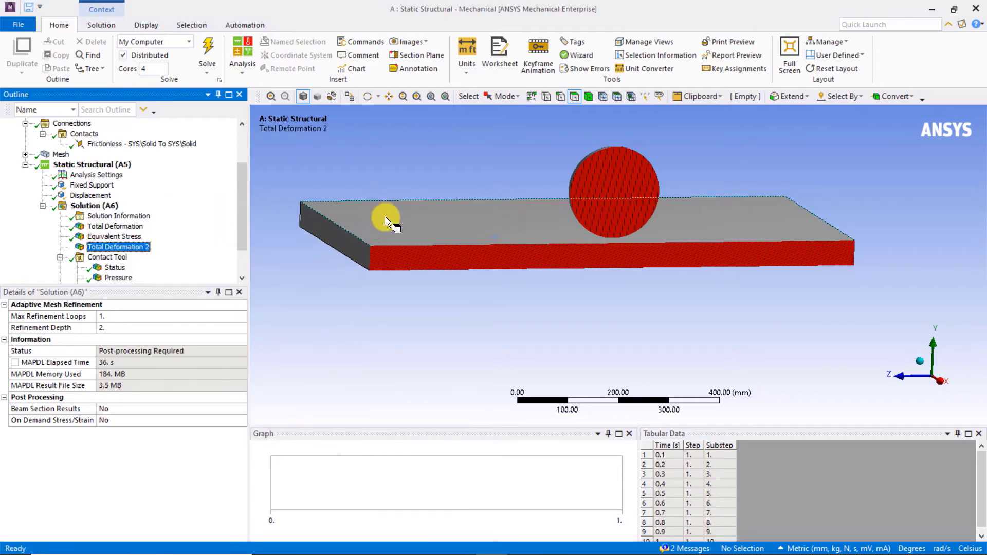
click(479, 231)
click(95, 329)
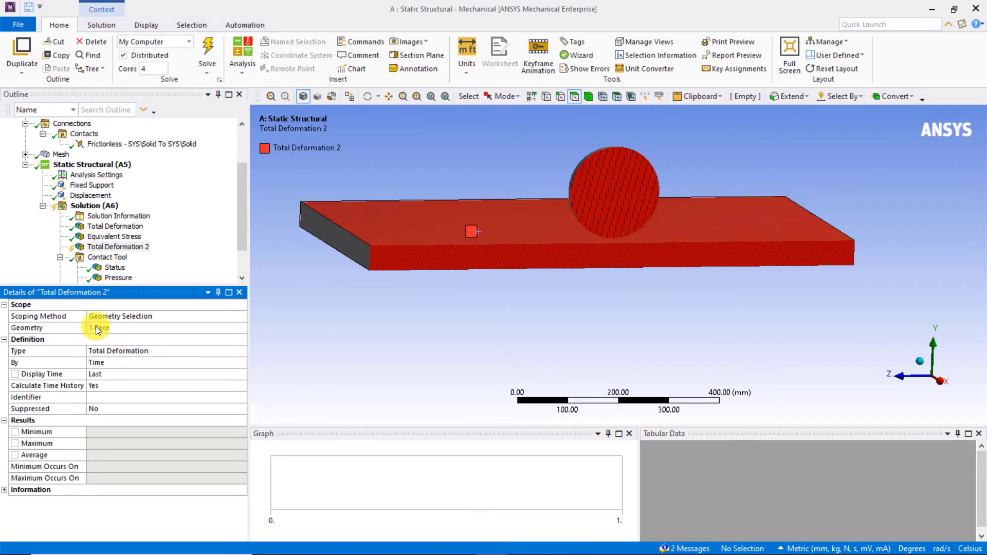
Evaluate Total Deformation 2 and read its 38.772 mm maximum
right_click(117, 247)
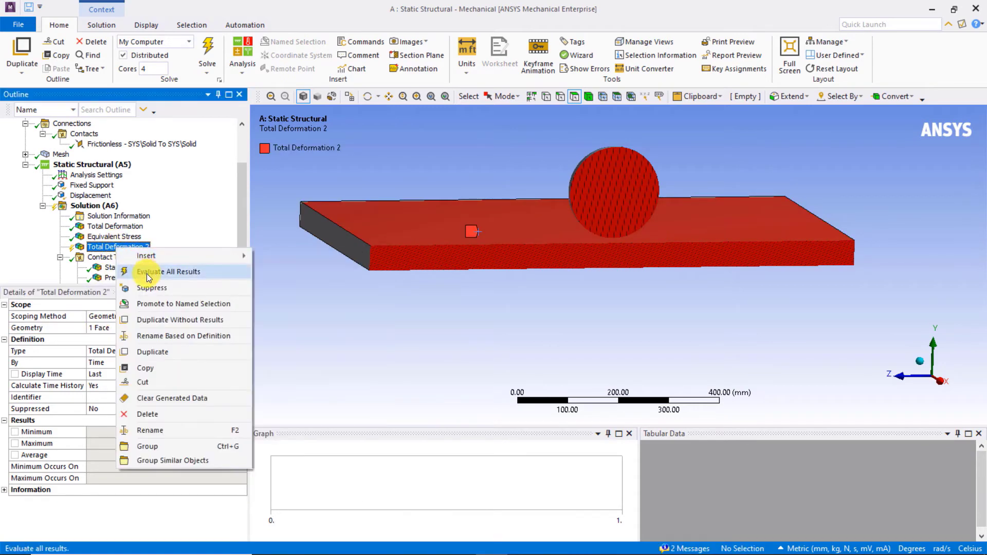
click(146, 274)
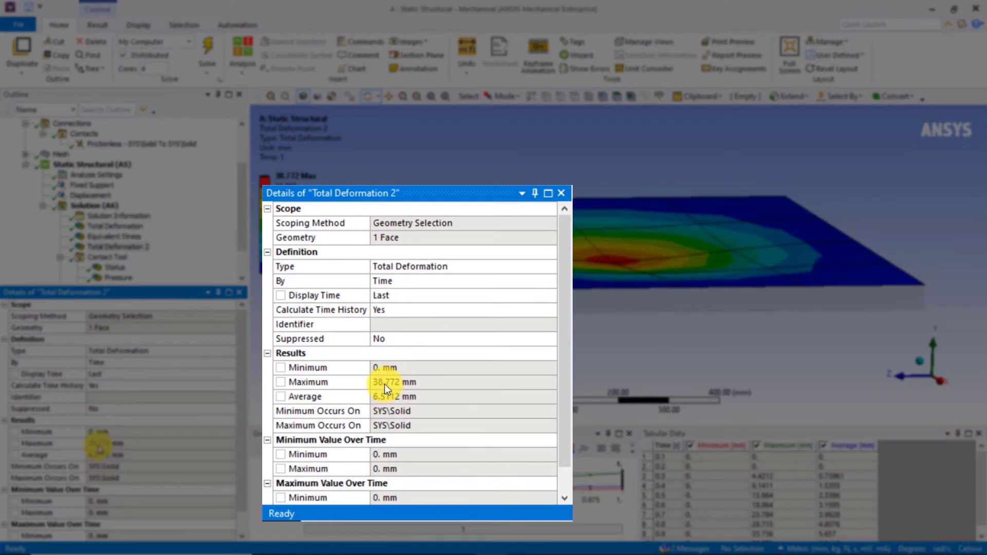
click(385, 383)
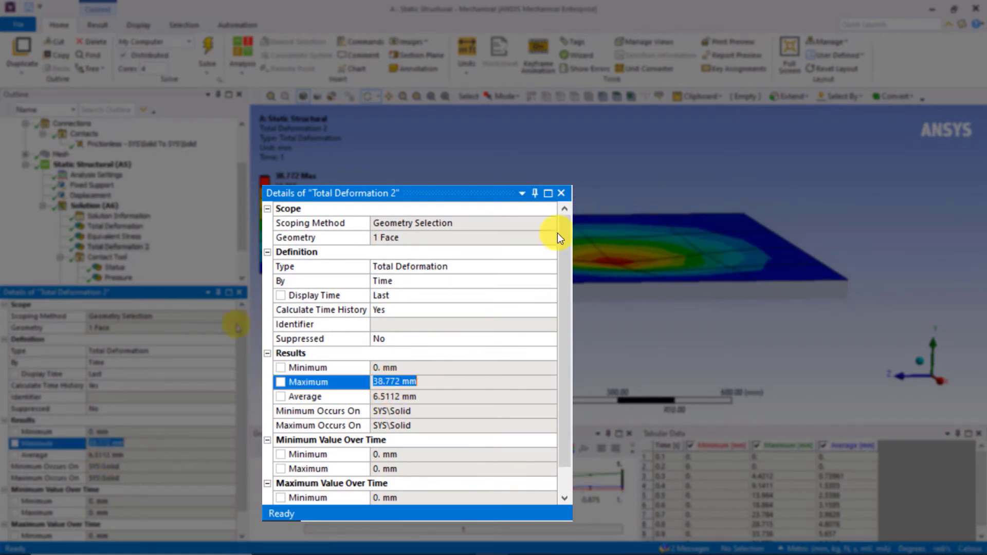
scroll(126, 276, down, 1)
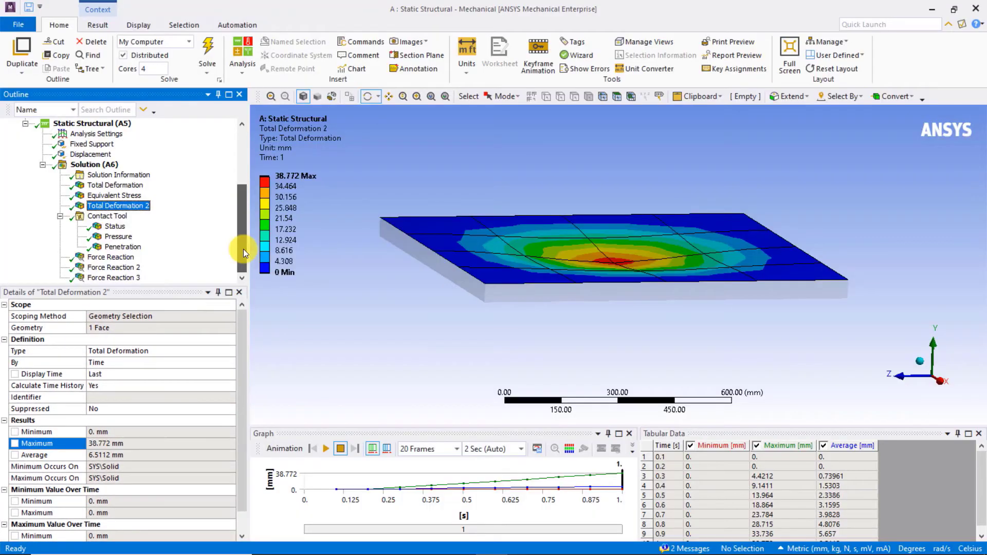
scroll(453, 271, up, 5)
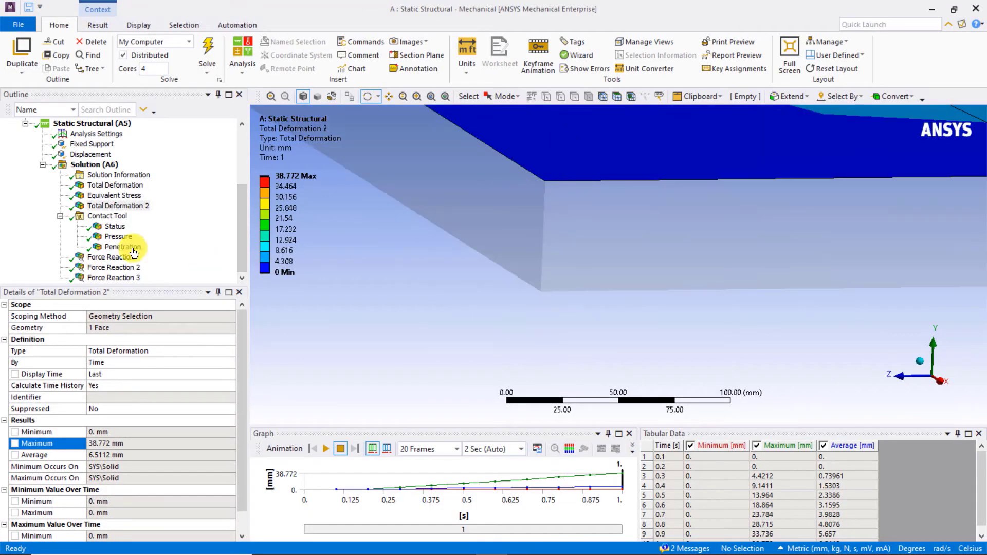
Pick the plate's vertical edge in edge-selection mode, then clear the selection
click(93, 164)
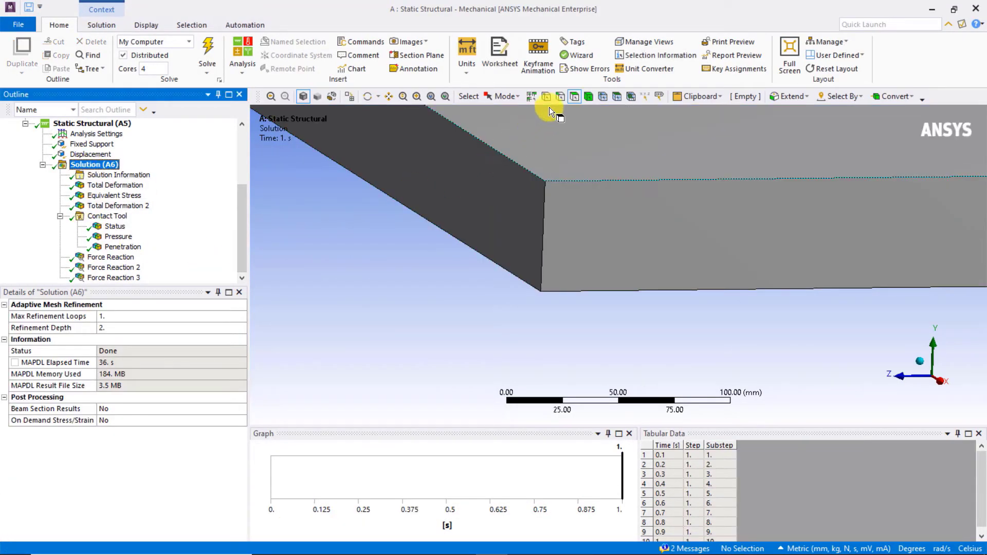
click(557, 106)
click(541, 220)
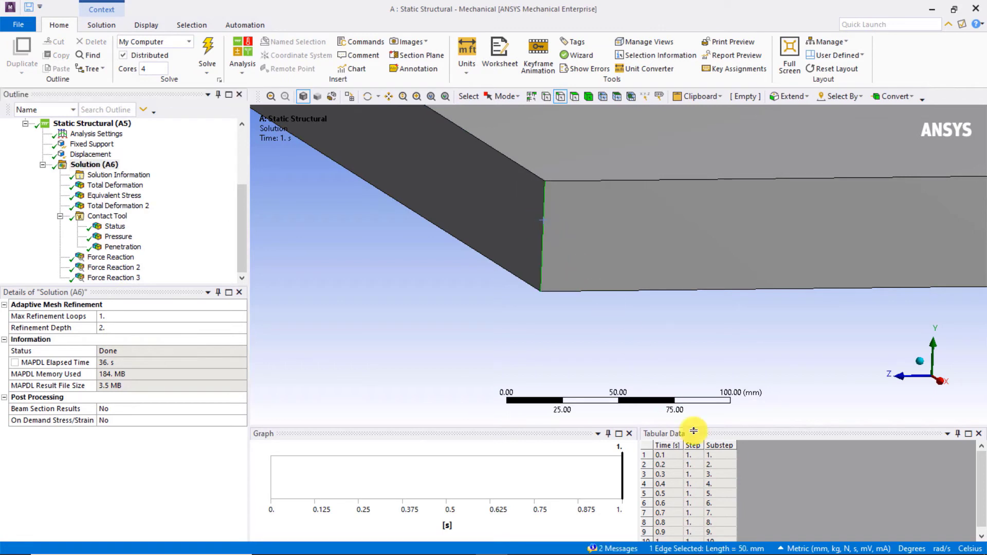
click(717, 328)
Rotate Total Deformation 2, check the 1.4186 mm penetration, and select the frictionless contact
click(117, 205)
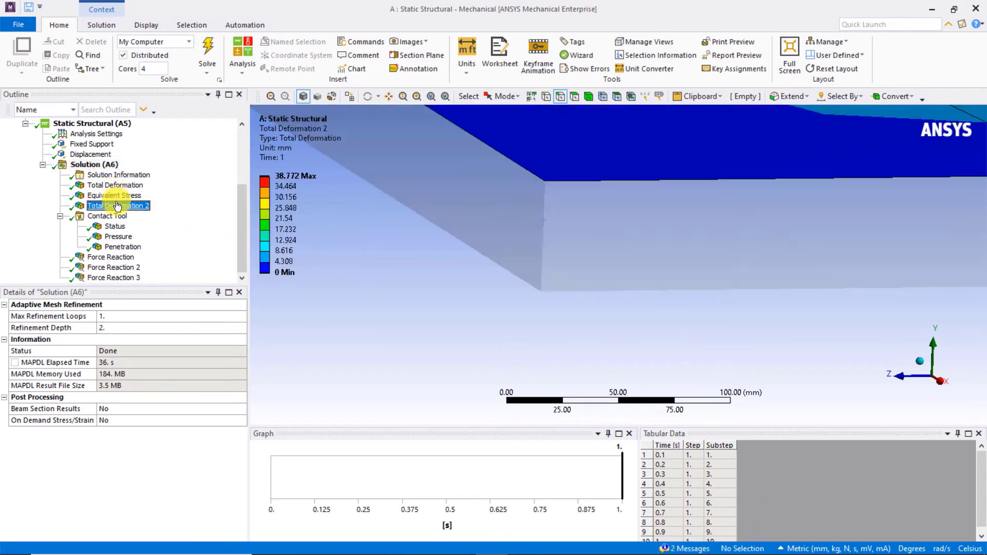
middle_drag(469, 273, 478, 273)
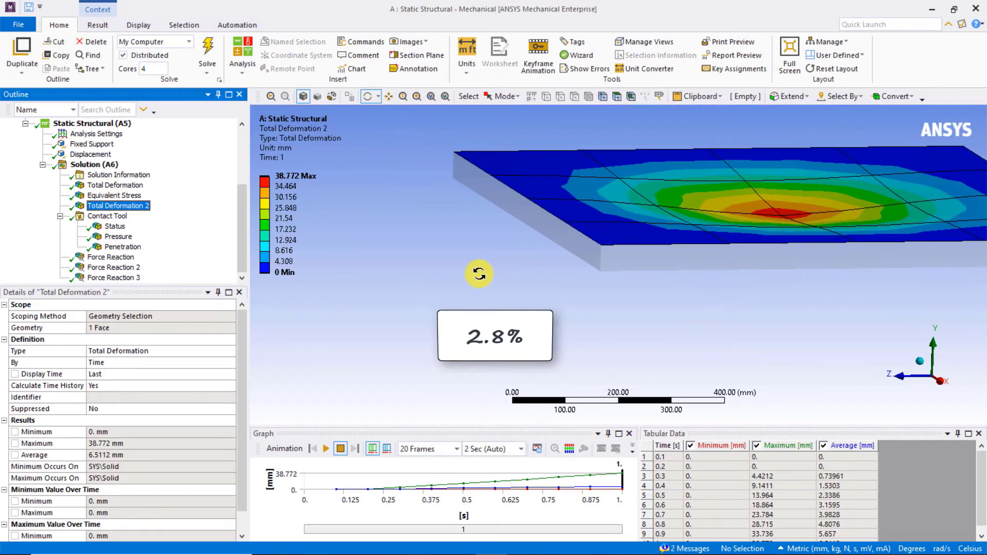
scroll(479, 274, down, 1)
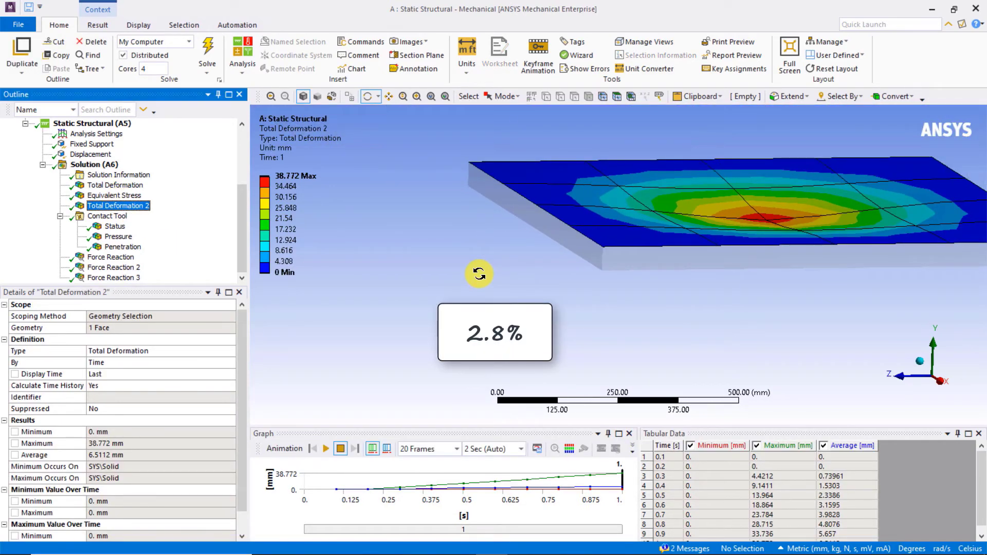
middle_drag(479, 273, 479, 273)
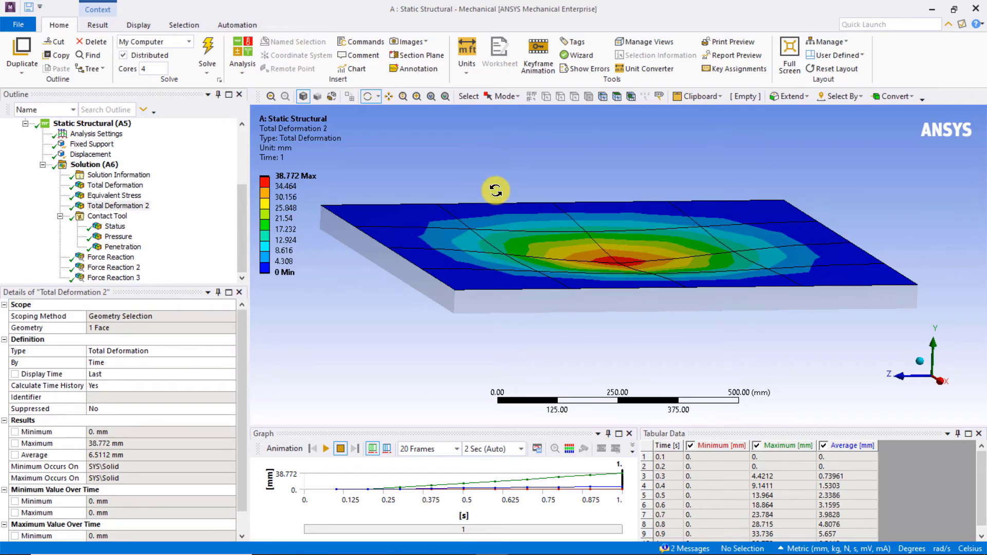
click(123, 248)
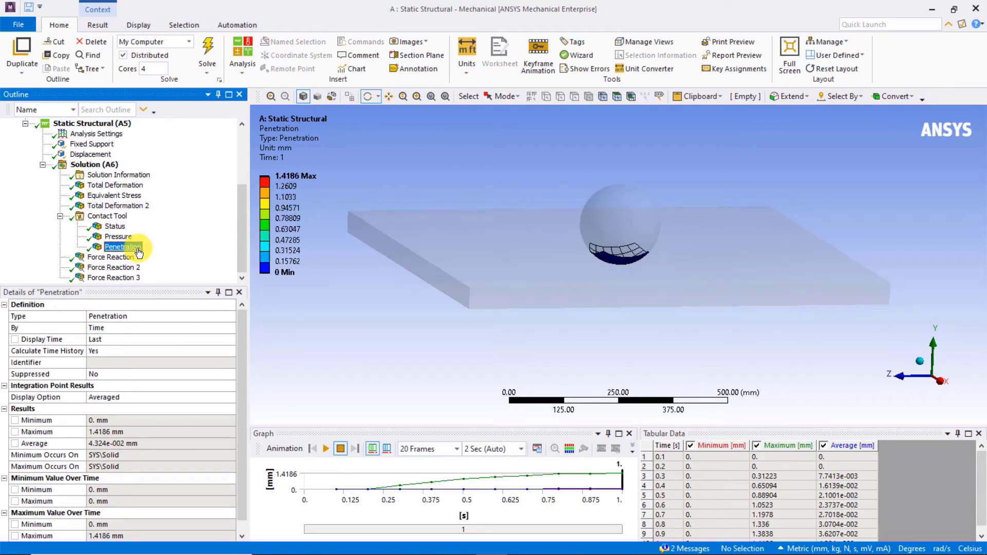
drag(242, 235, 239, 204)
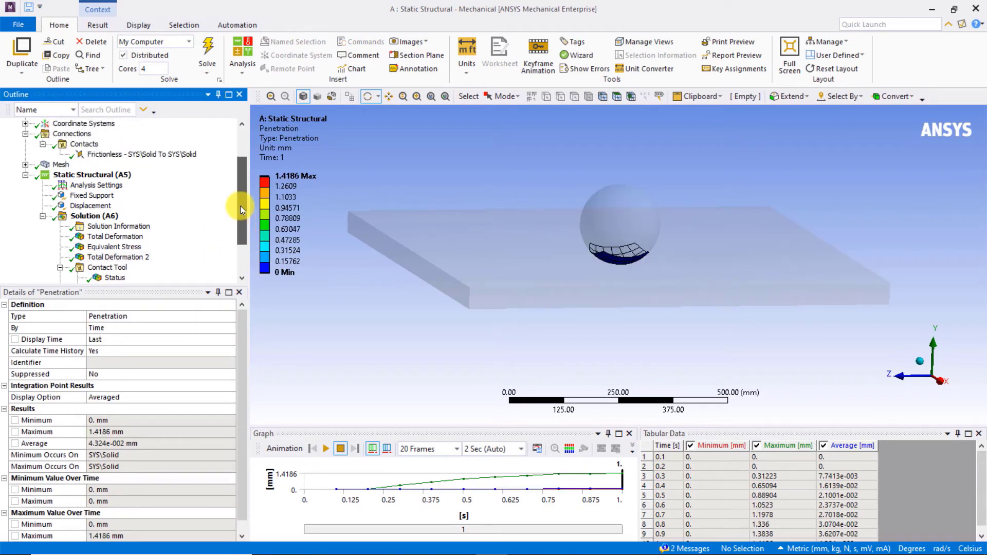
click(130, 176)
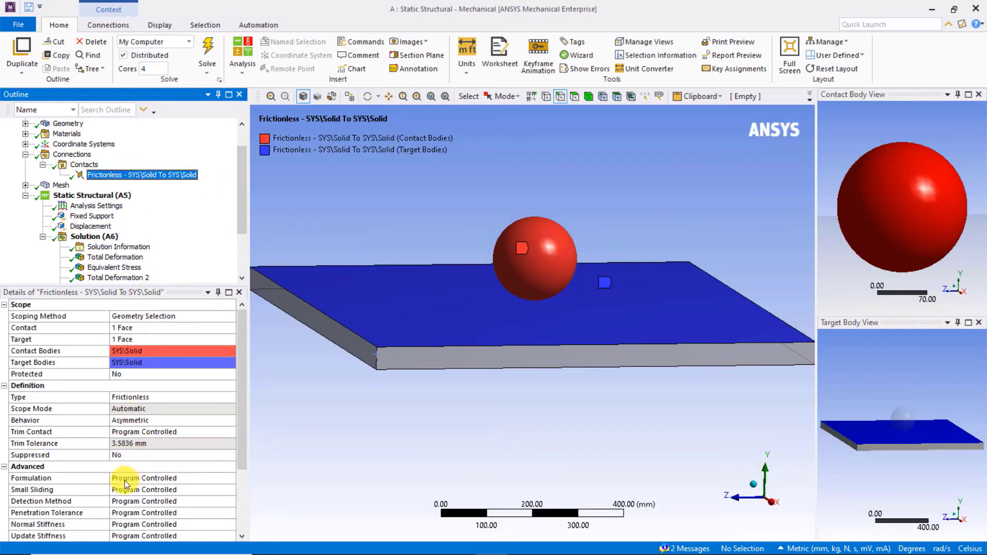
Set the frictionless contact's Penetration Tolerance to a specified value of 0.5 mm
click(128, 513)
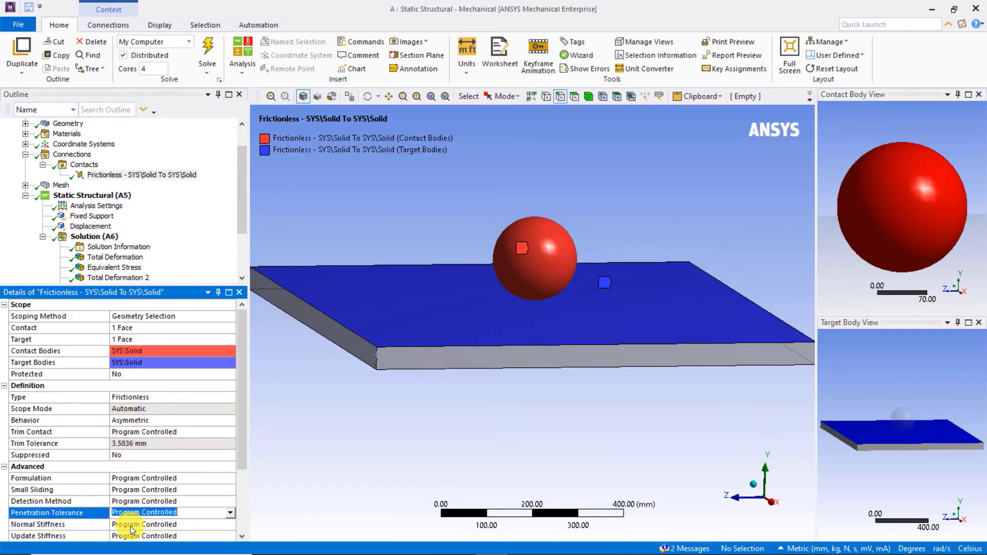
click(131, 524)
click(127, 513)
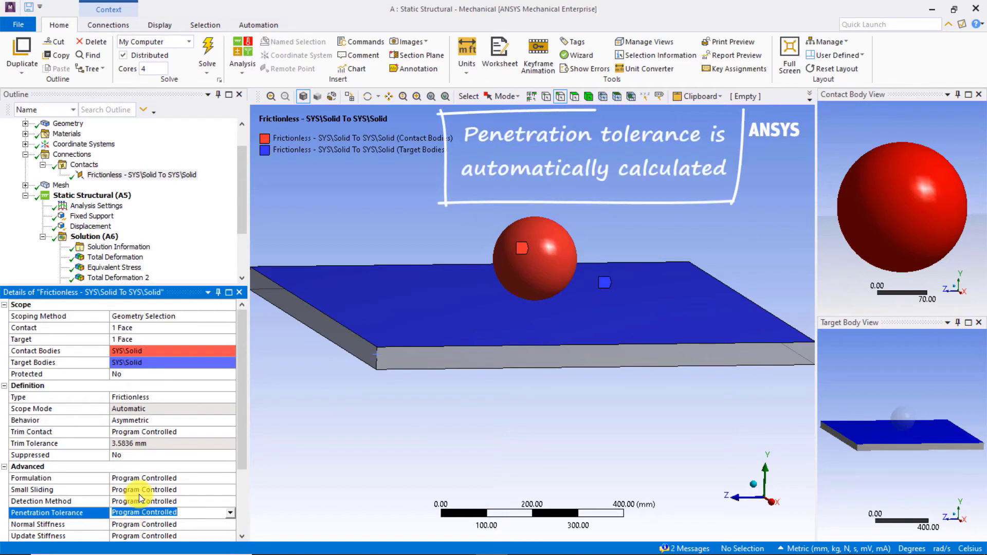
scroll(140, 499, down, 1)
scroll(139, 498, down, 1)
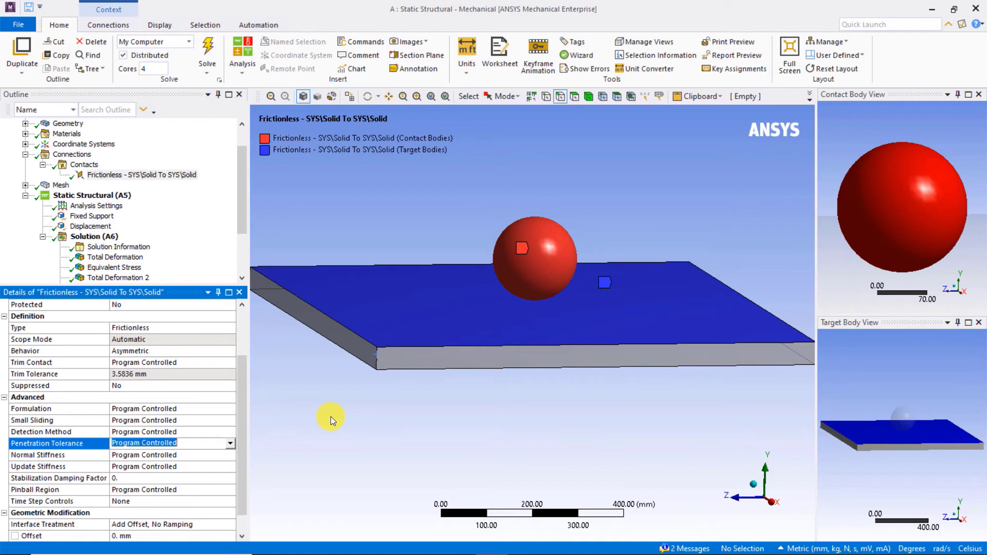
click(228, 445)
click(170, 461)
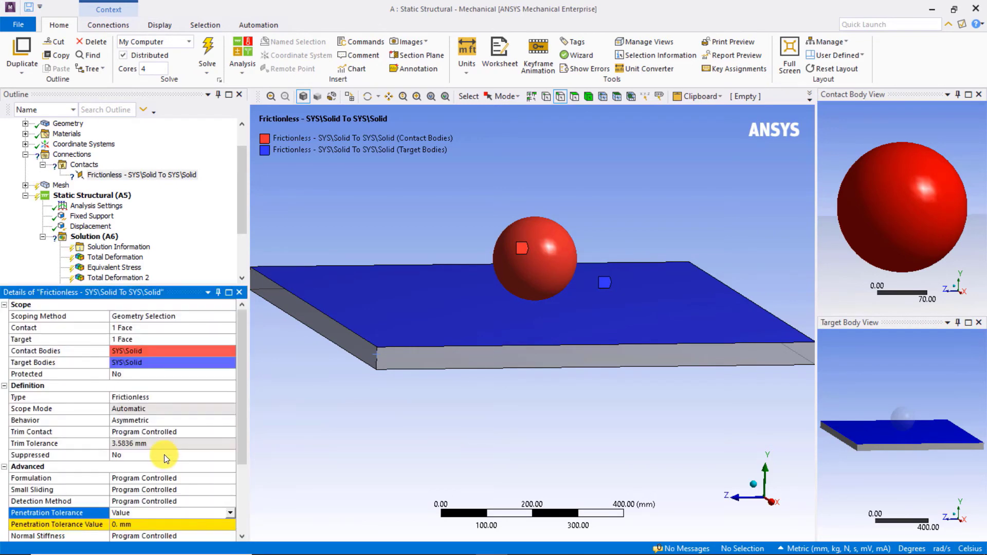
click(96, 195)
Solve Static Structural and confirm maximum penetration is now 0.40525 mm
right_click(98, 197)
click(126, 220)
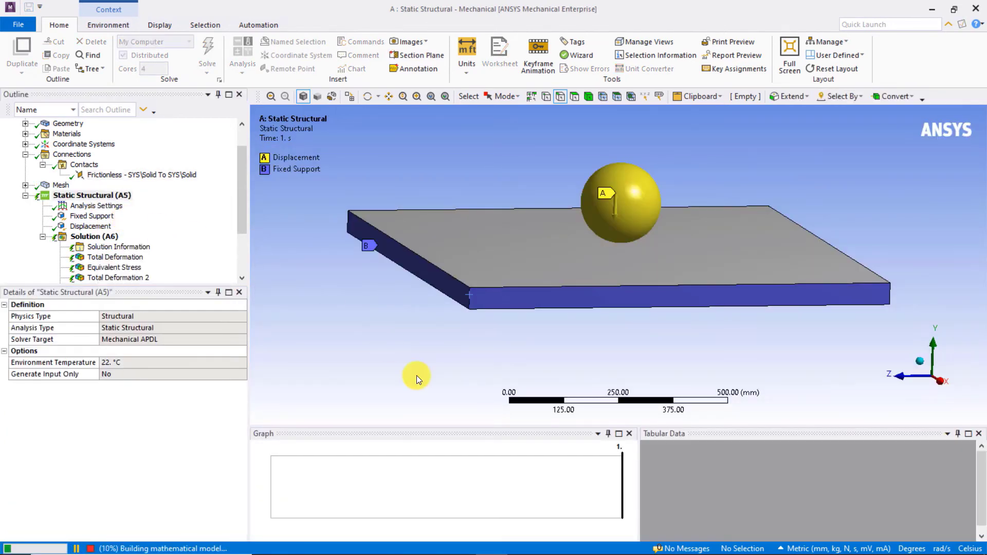
scroll(133, 264, down, 2)
click(133, 265)
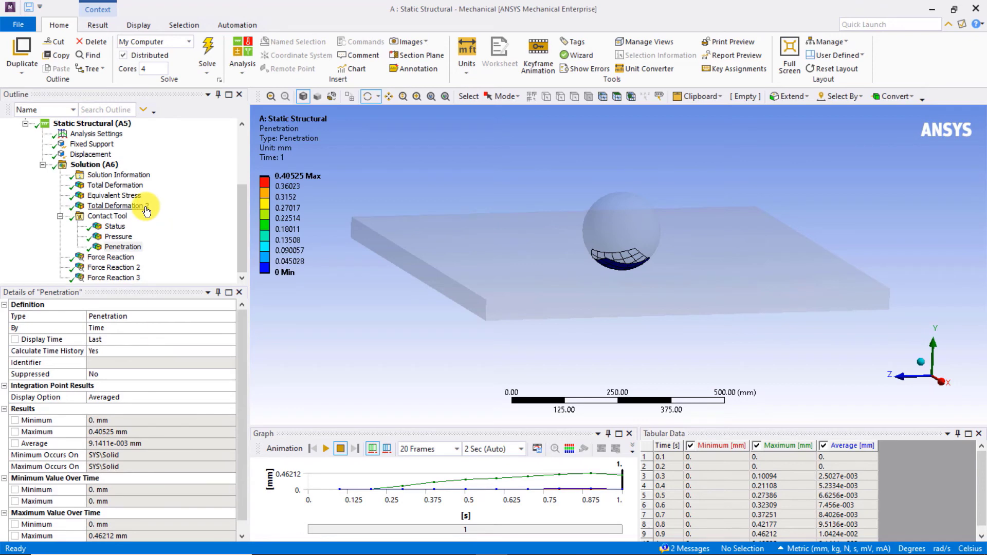
Review Total Deformation 2, Equivalent Stress and the 996.75 N Force Reaction
click(145, 207)
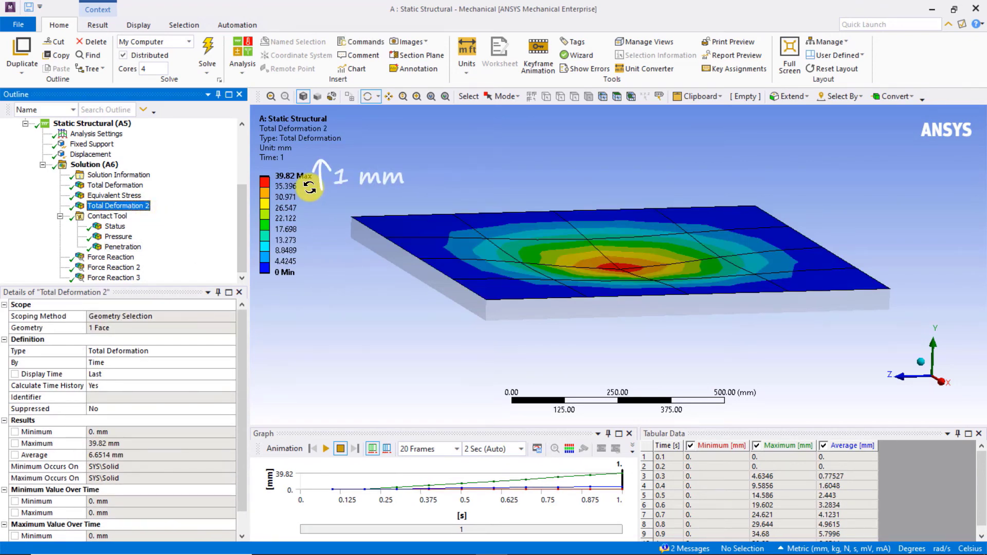
click(130, 196)
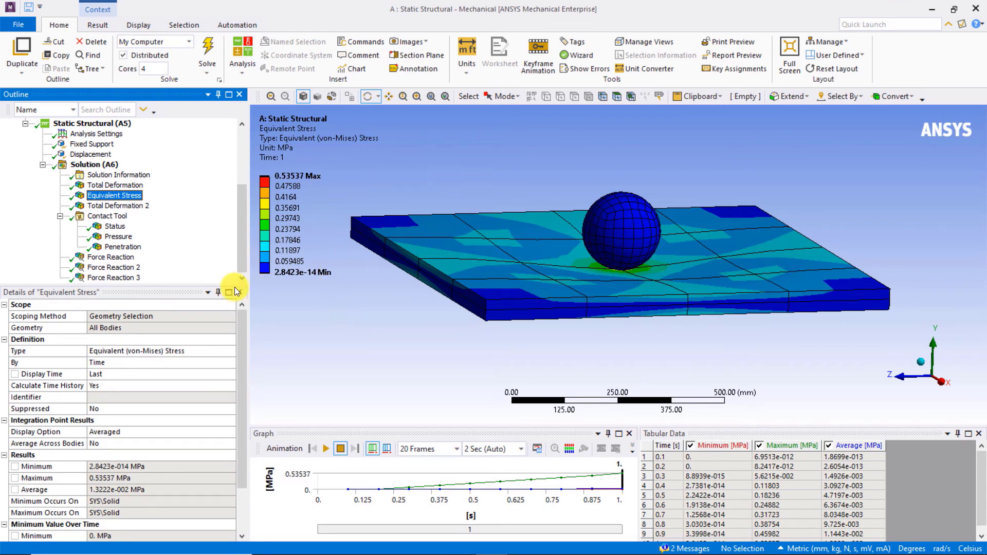
click(111, 257)
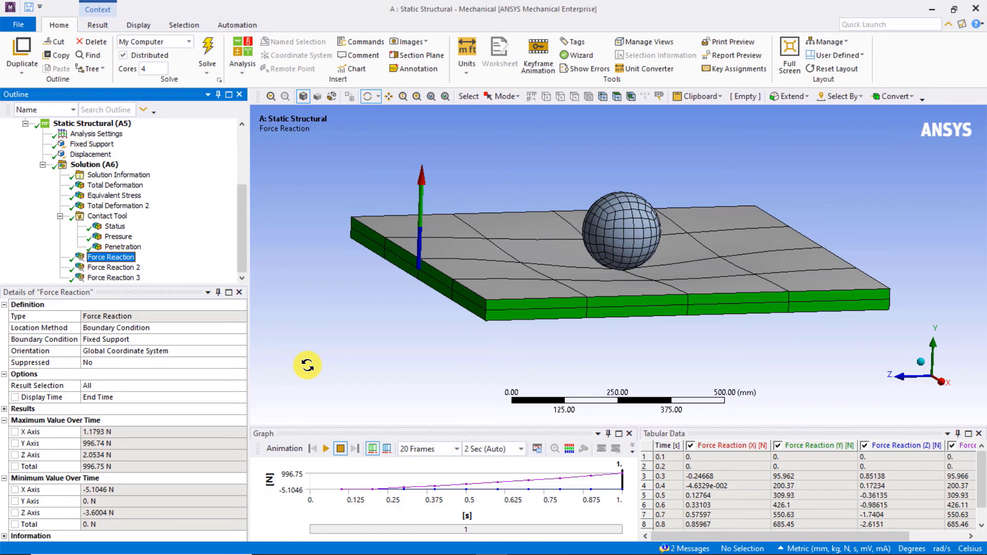
Switch the frictionless contact's formulation to Normal Lagrange
click(194, 172)
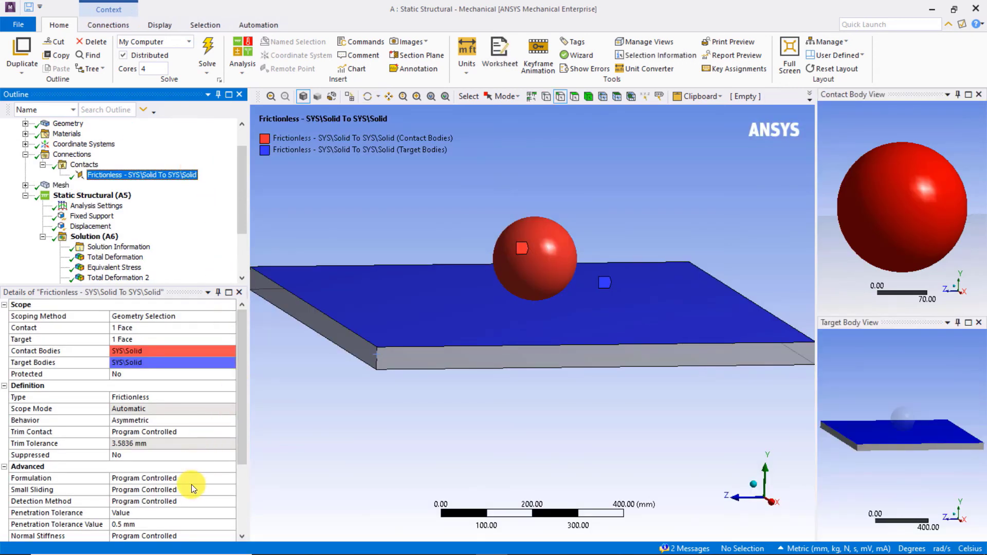
click(224, 478)
click(232, 477)
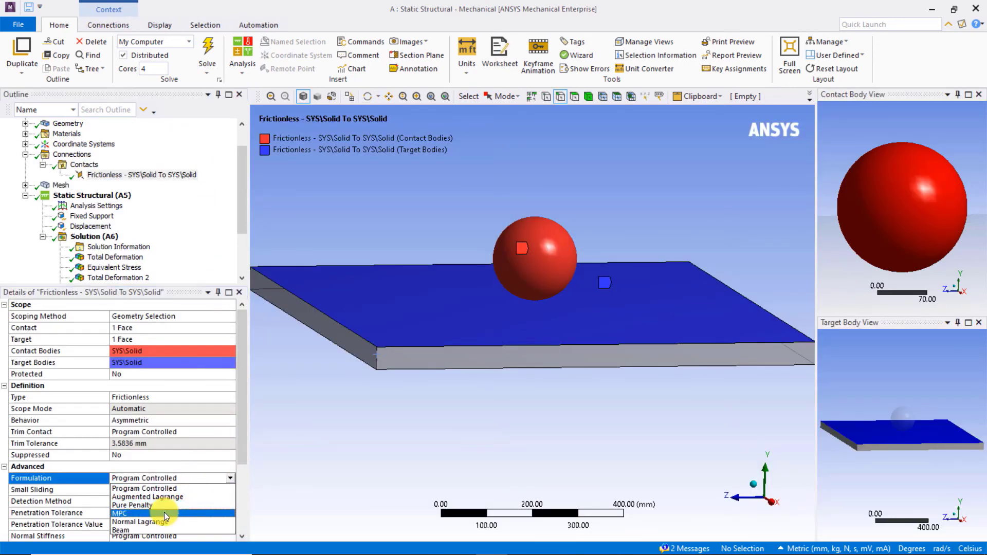
click(161, 523)
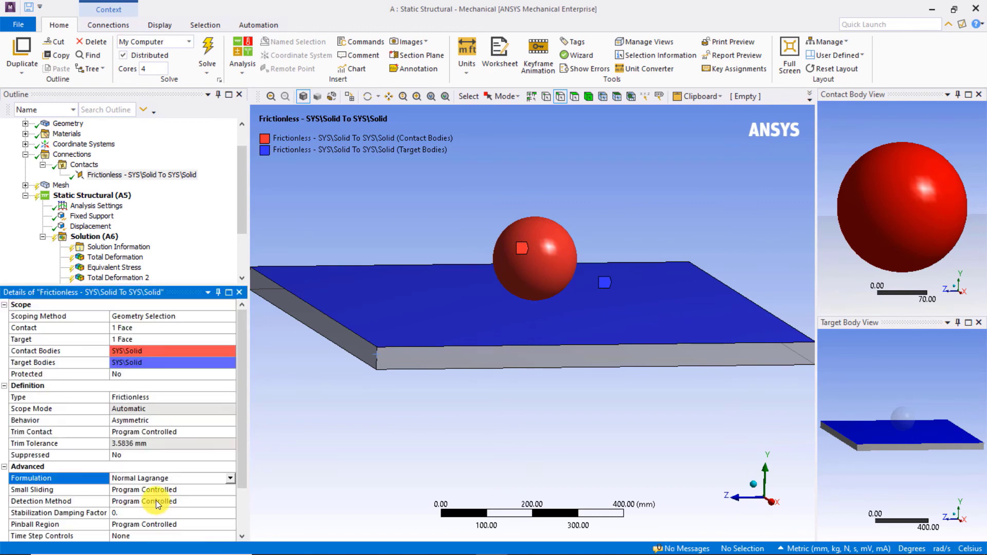
scroll(156, 500, down, 1)
click(93, 236)
Solve Solution (A6) with Normal Lagrange contact until it reports Done
right_click(89, 238)
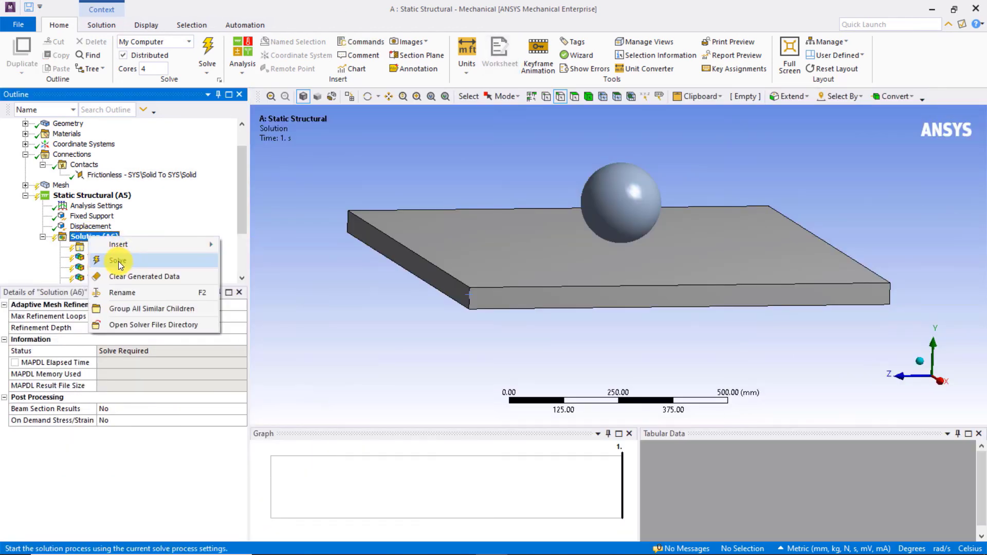
click(118, 261)
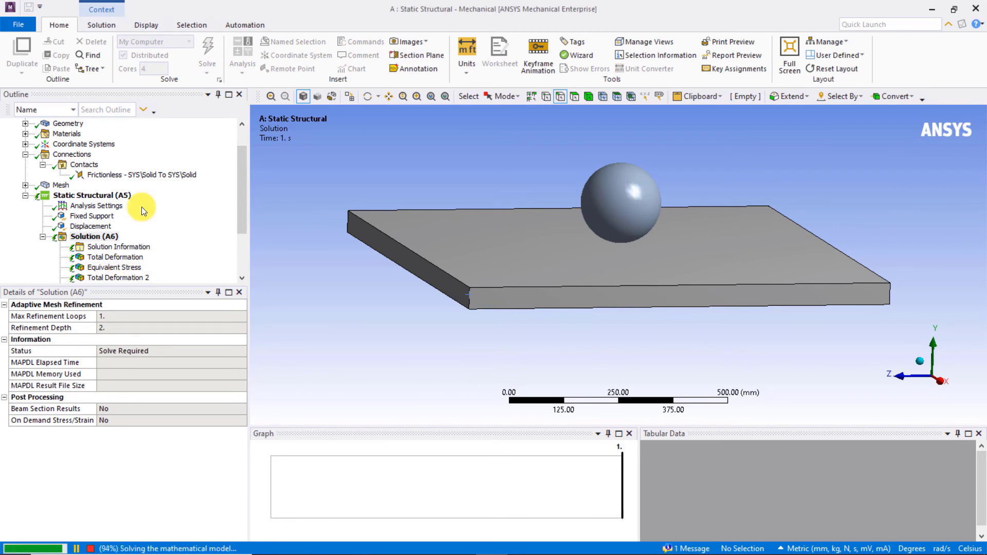
drag(242, 218, 248, 255)
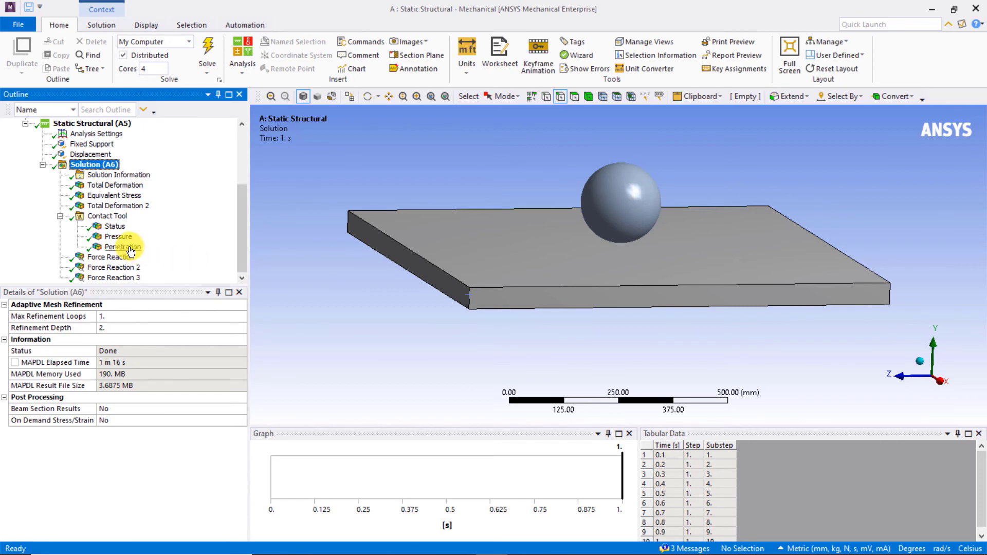
View the Normal Lagrange Penetration result, peaking at 3.0405e-3 mm
click(124, 247)
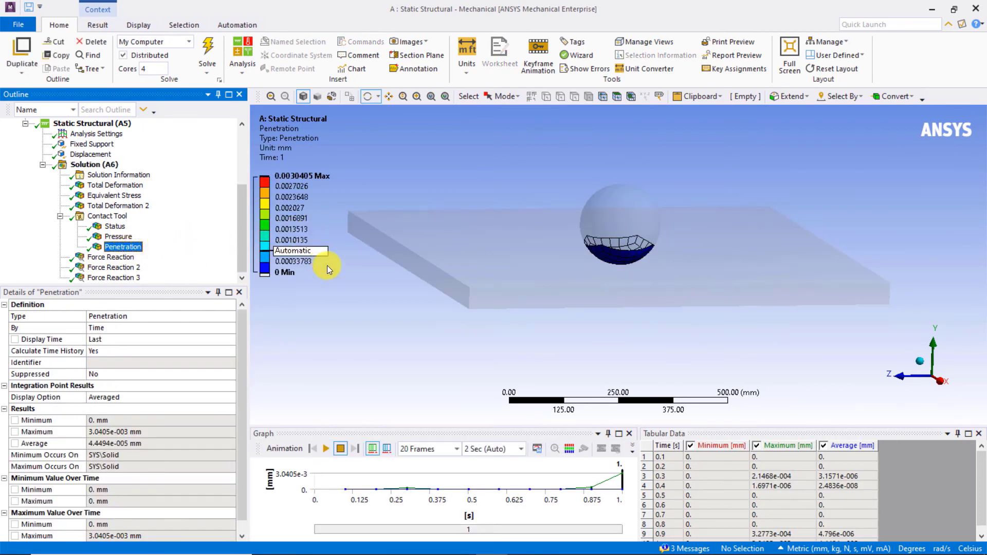